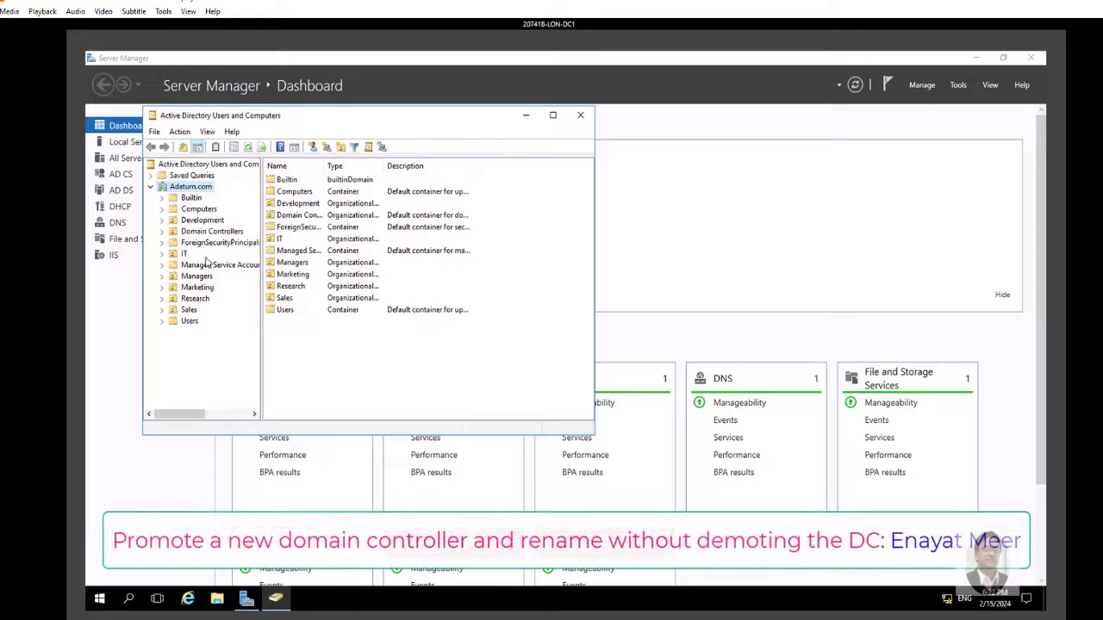
# Examine the Domain Controllers container of Adatum.com and switch to the 20741B-LON-SVR1 virtual machine
pyautogui.click(212, 231)
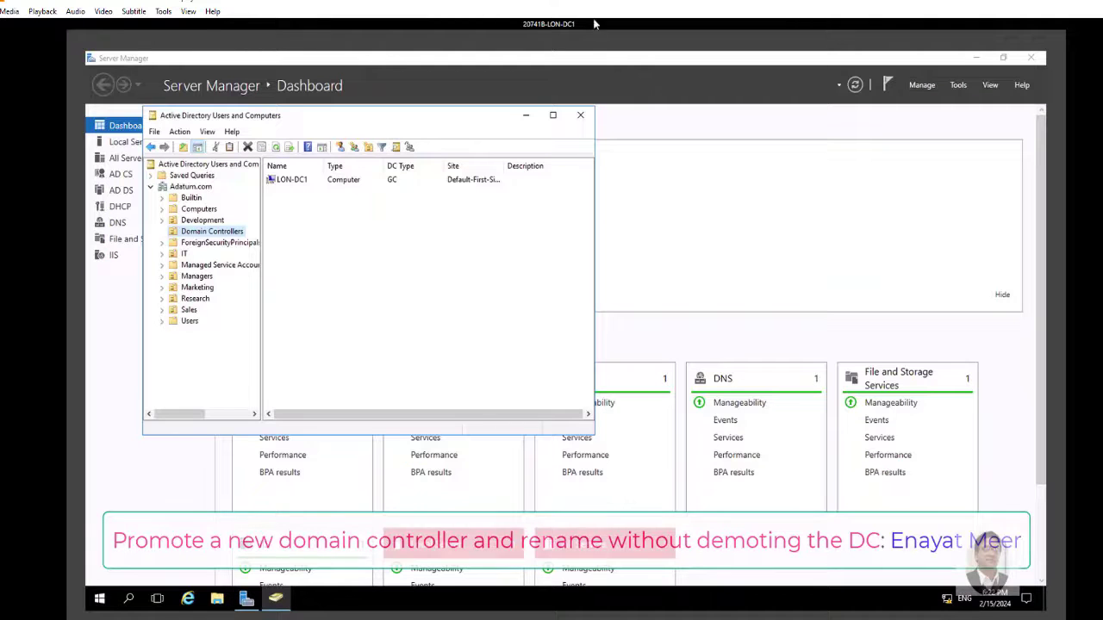
pyautogui.click(551, 24)
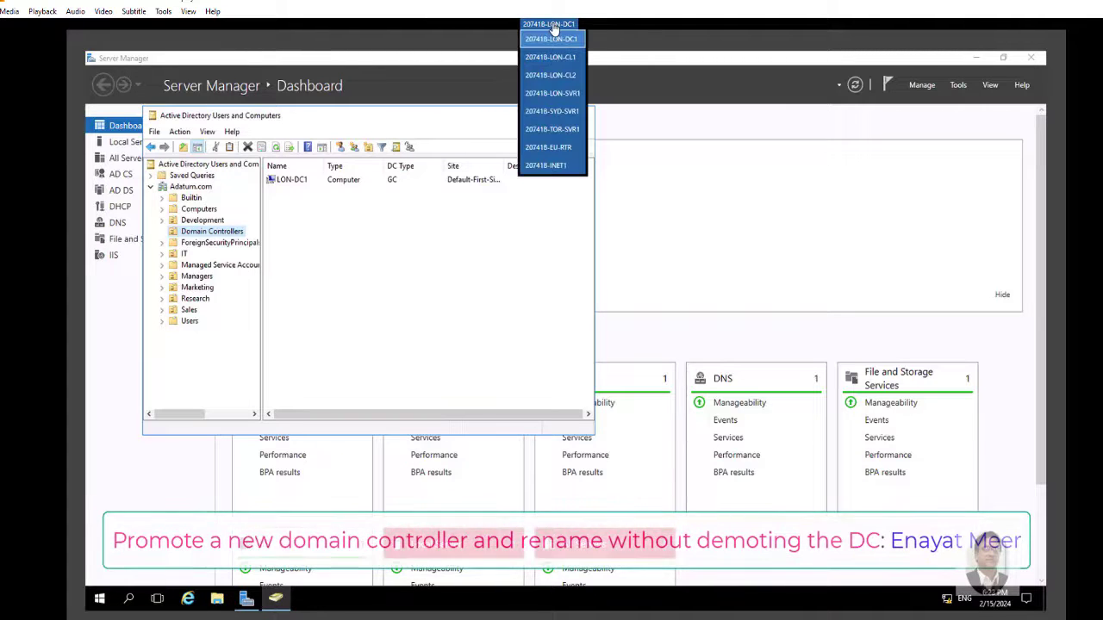
pyautogui.click(551, 93)
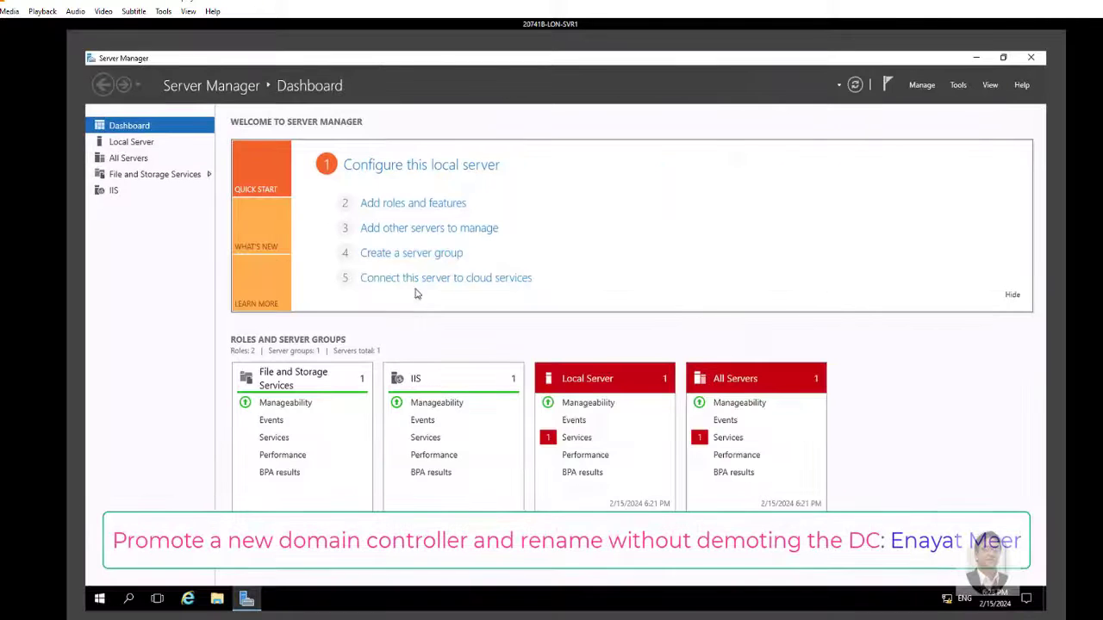
# Check LON-SVR1's local server properties and available management tools, and return to the dashboard
pyautogui.click(127, 143)
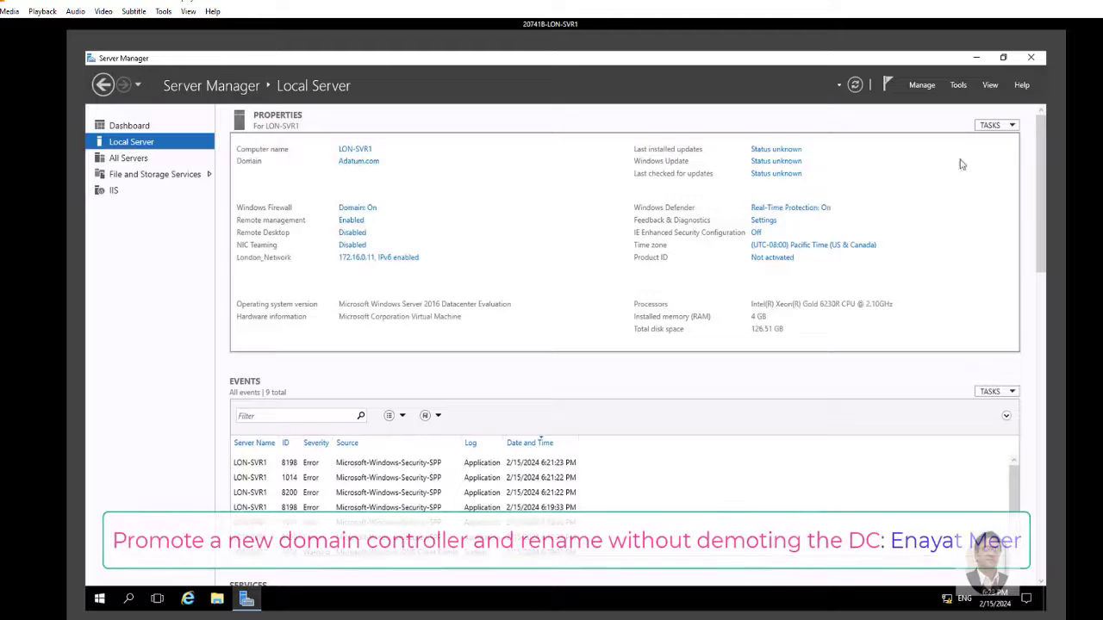
pyautogui.click(957, 85)
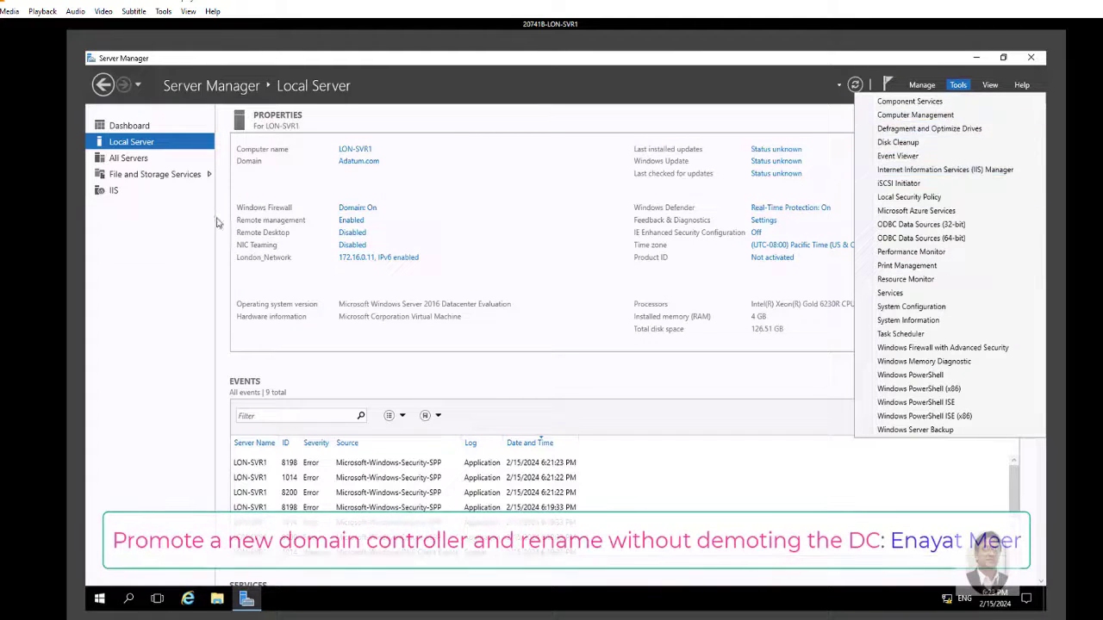
pyautogui.click(123, 127)
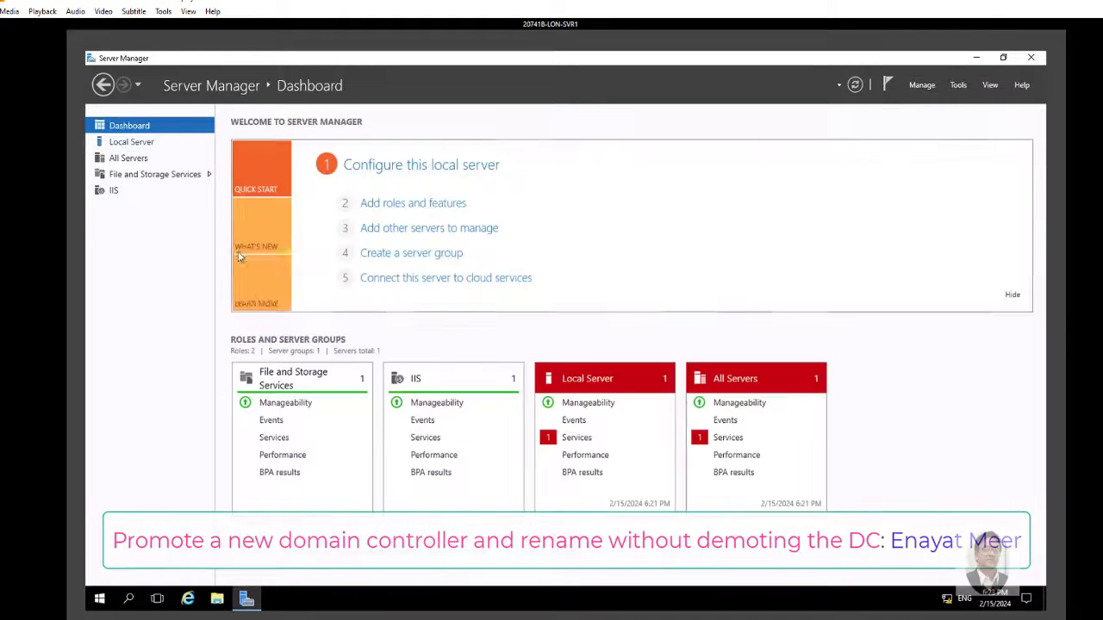
# Start adding roles and features as a role-based installation on LON-SVR1.Adatum.com
pyautogui.click(400, 204)
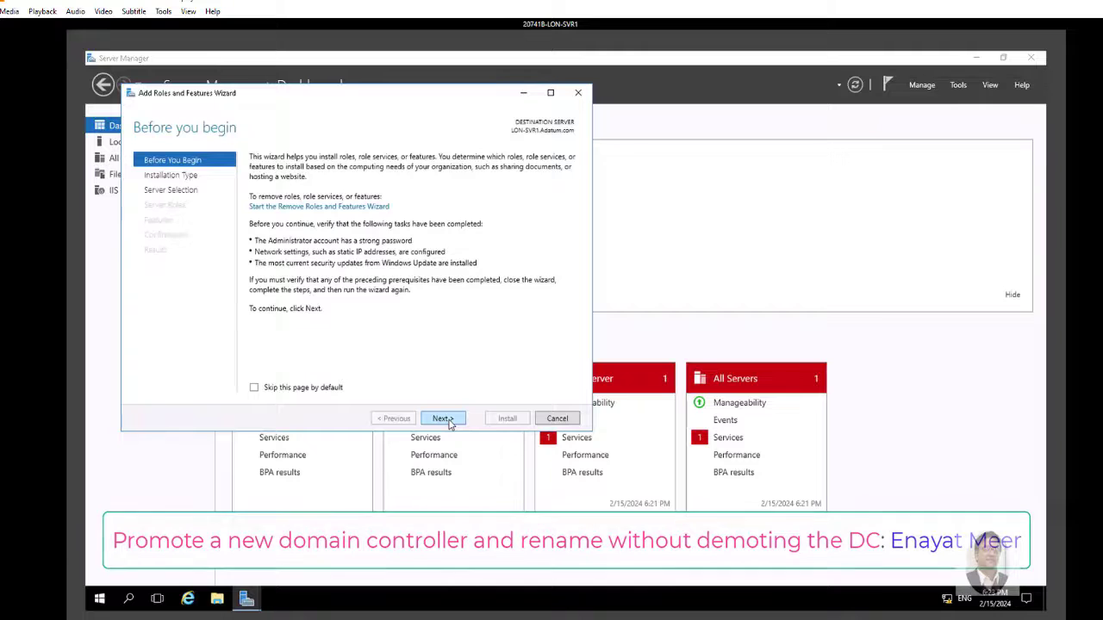
pyautogui.click(441, 418)
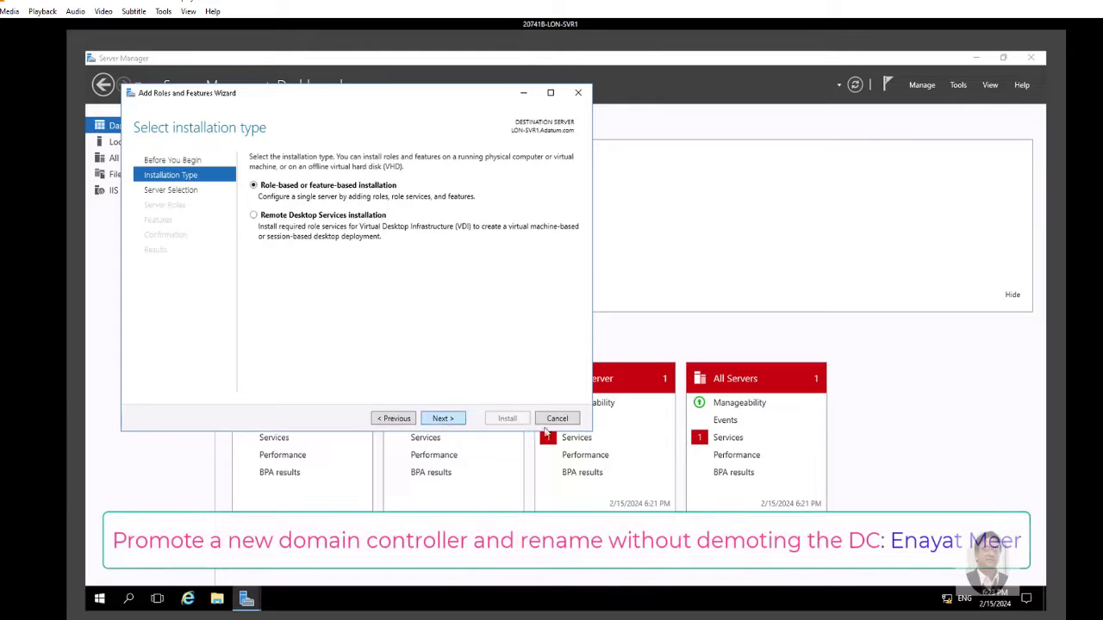
pyautogui.click(443, 421)
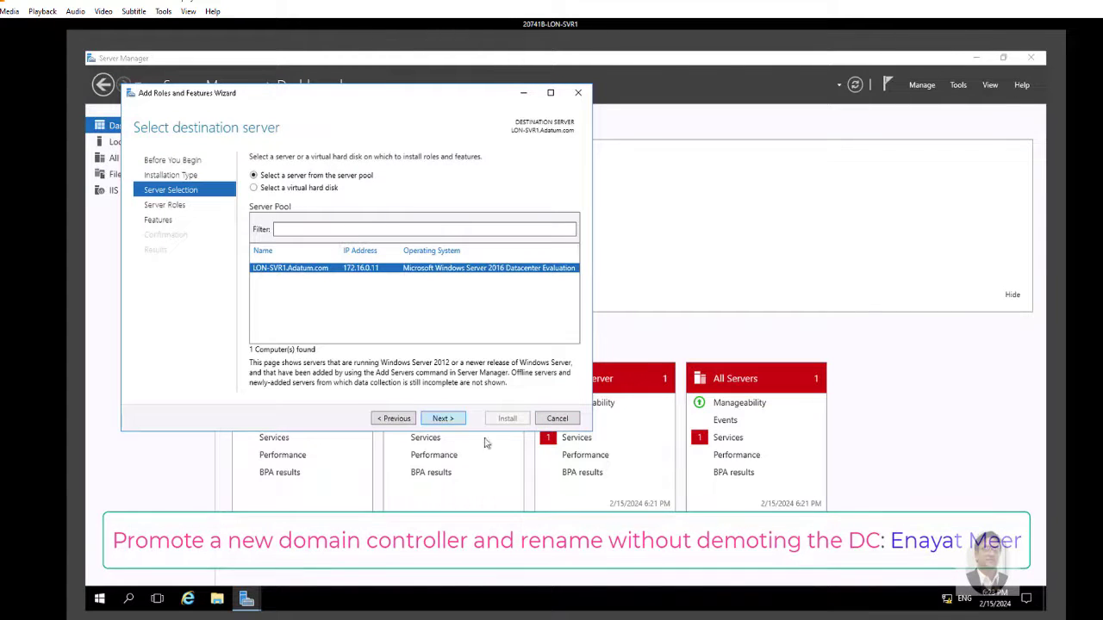
pyautogui.click(448, 421)
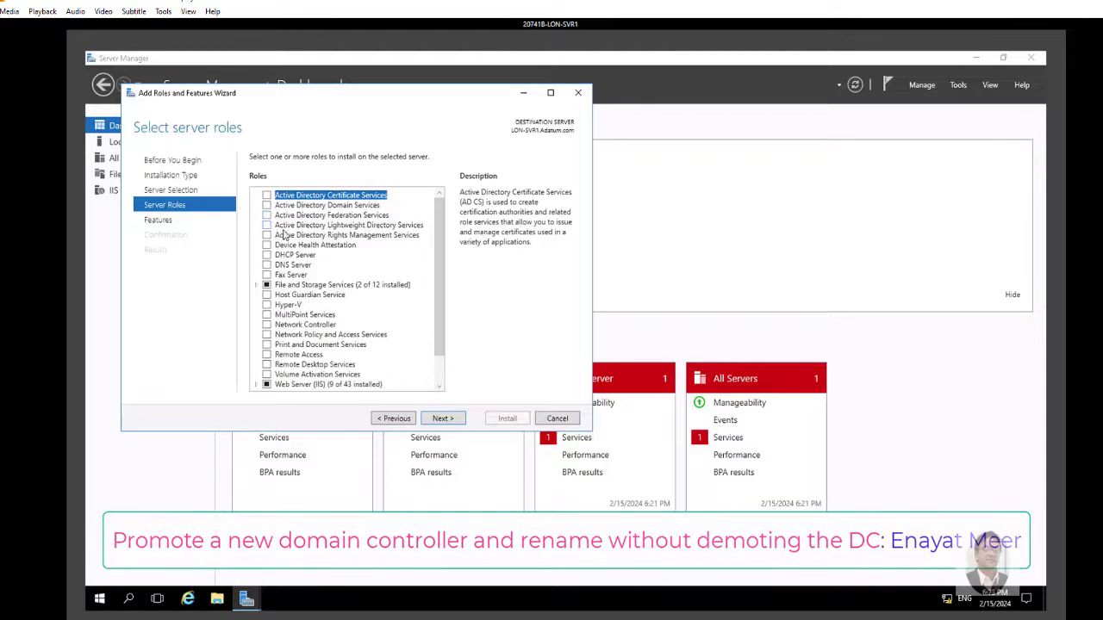
# Select the Active Directory Domain Services role with its required features and install it
pyautogui.click(268, 206)
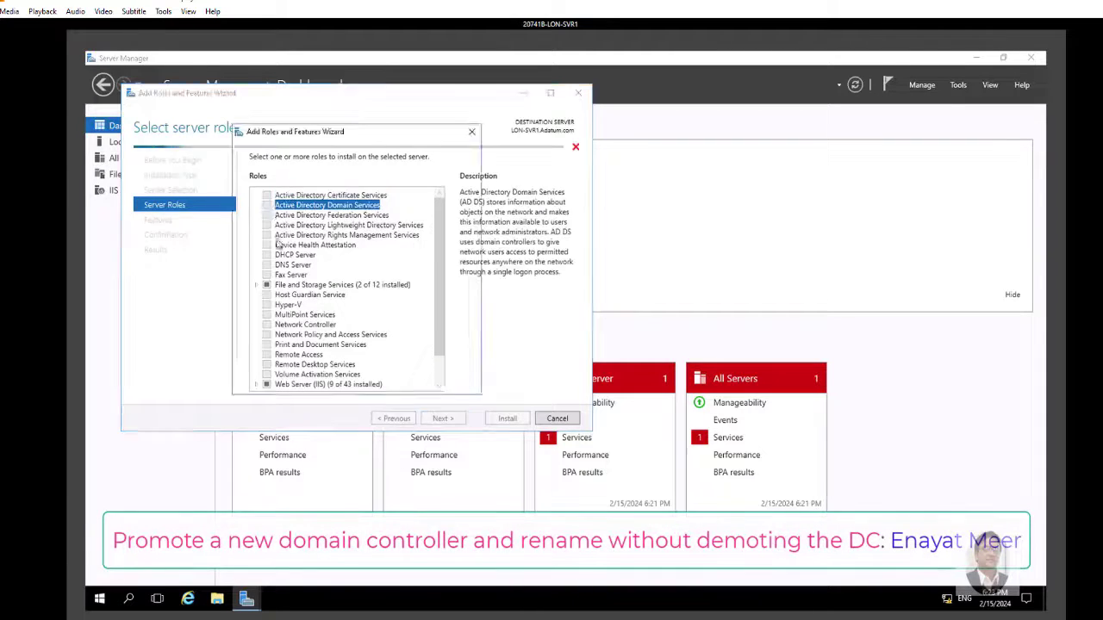
pyautogui.click(392, 368)
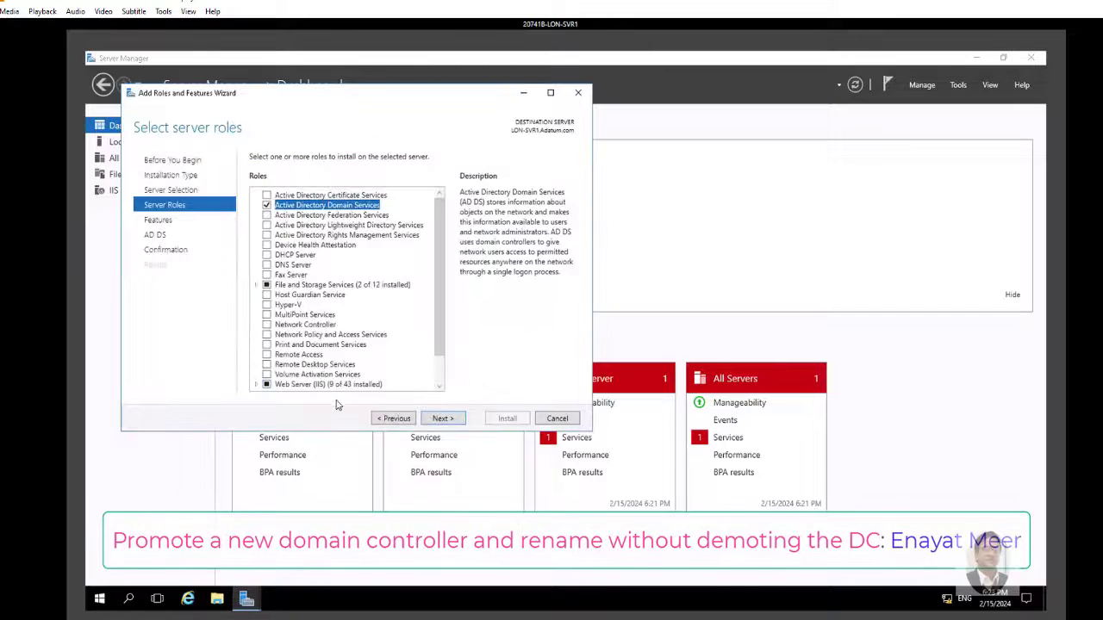
pyautogui.click(443, 419)
pyautogui.click(443, 418)
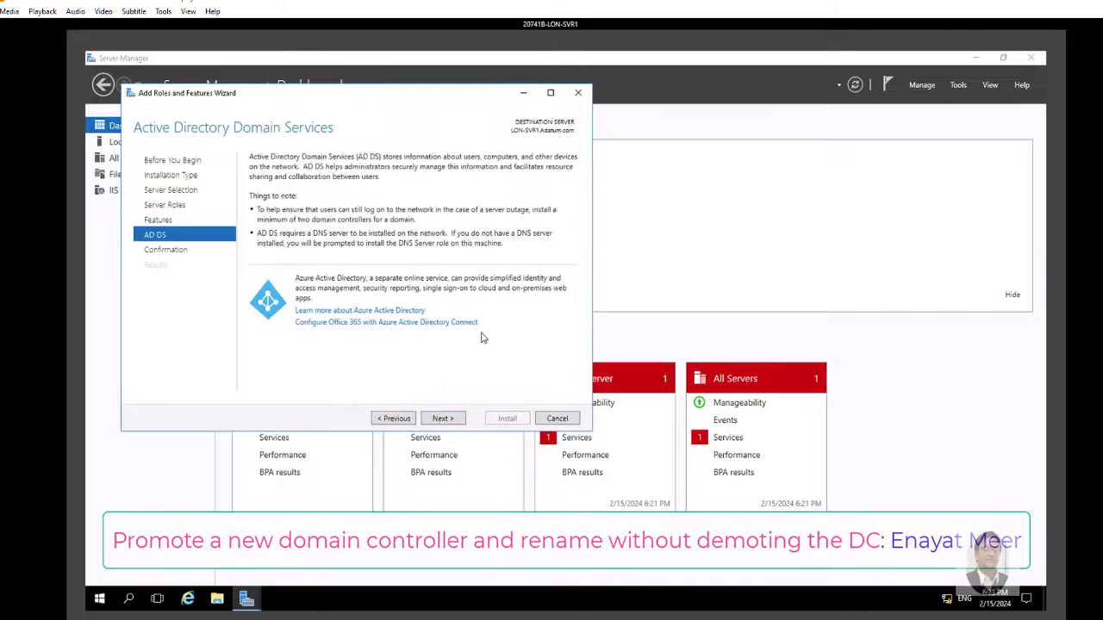
pyautogui.click(443, 419)
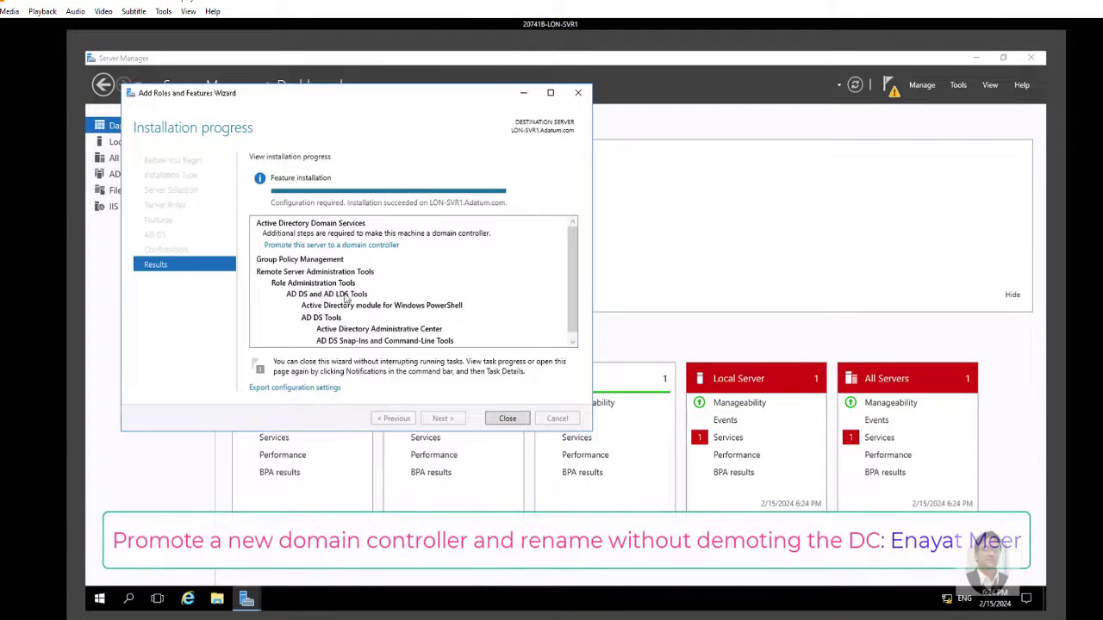
# Start promoting the server as an additional domain controller for Adatum.com with DNS and Global Catalog, entering and confirming the DSRM password
pyautogui.click(353, 249)
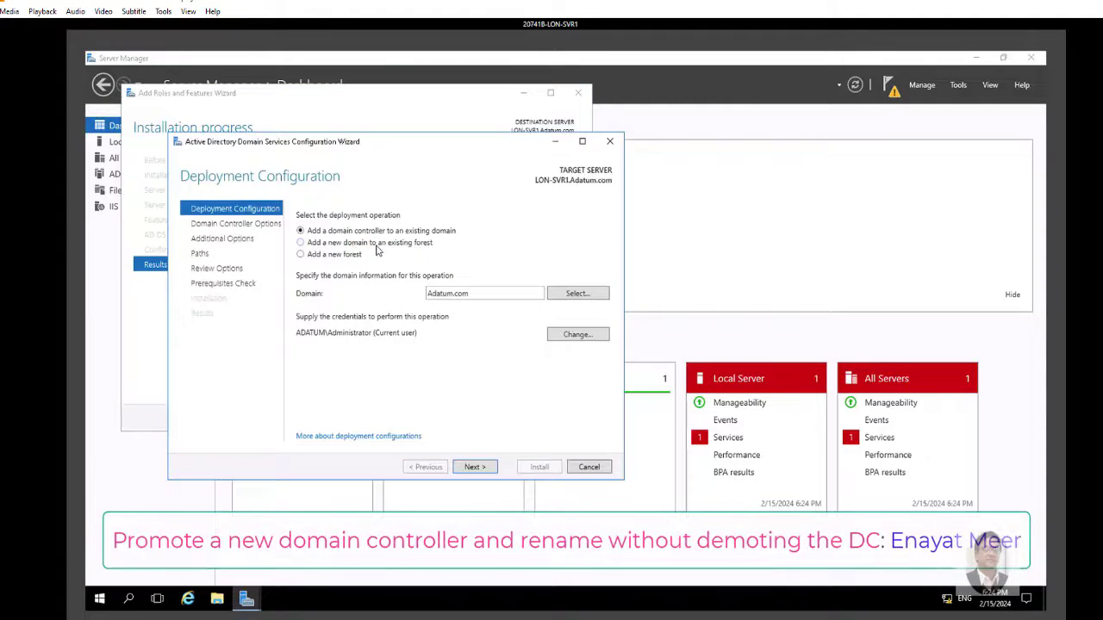
pyautogui.click(477, 467)
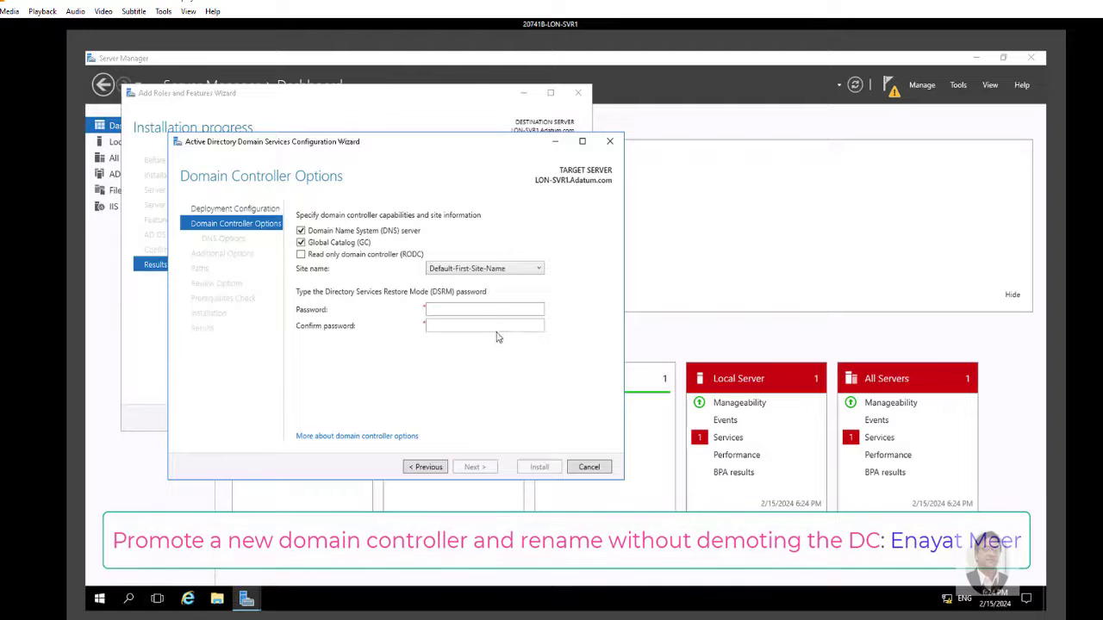
pyautogui.click(480, 311)
pyautogui.click(466, 325)
pyautogui.hotkey('ctrl', 'v')
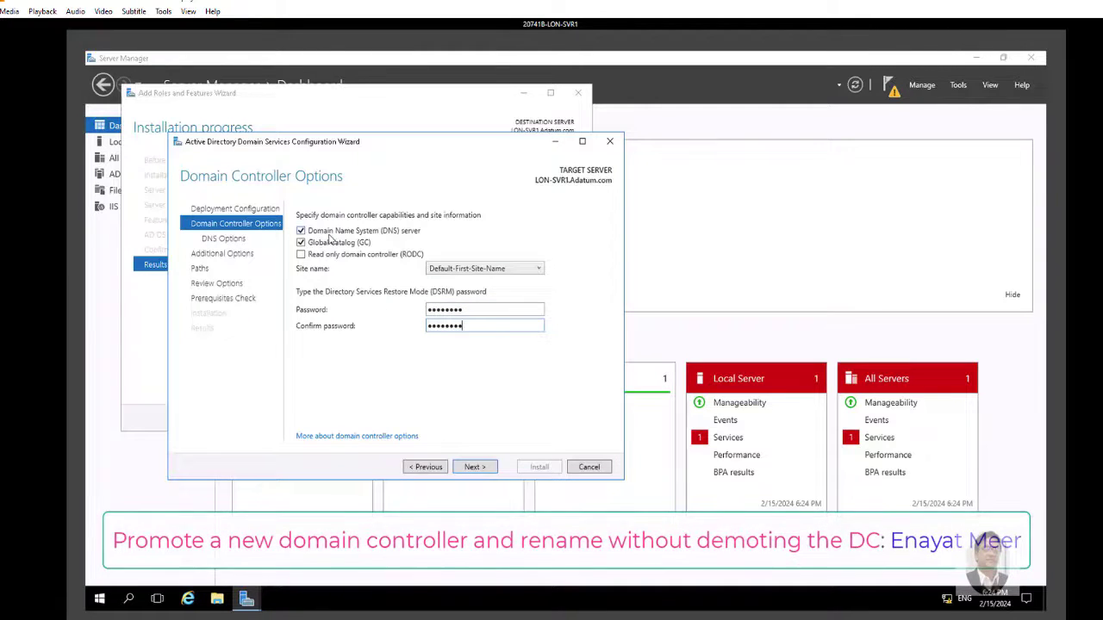
pyautogui.click(473, 468)
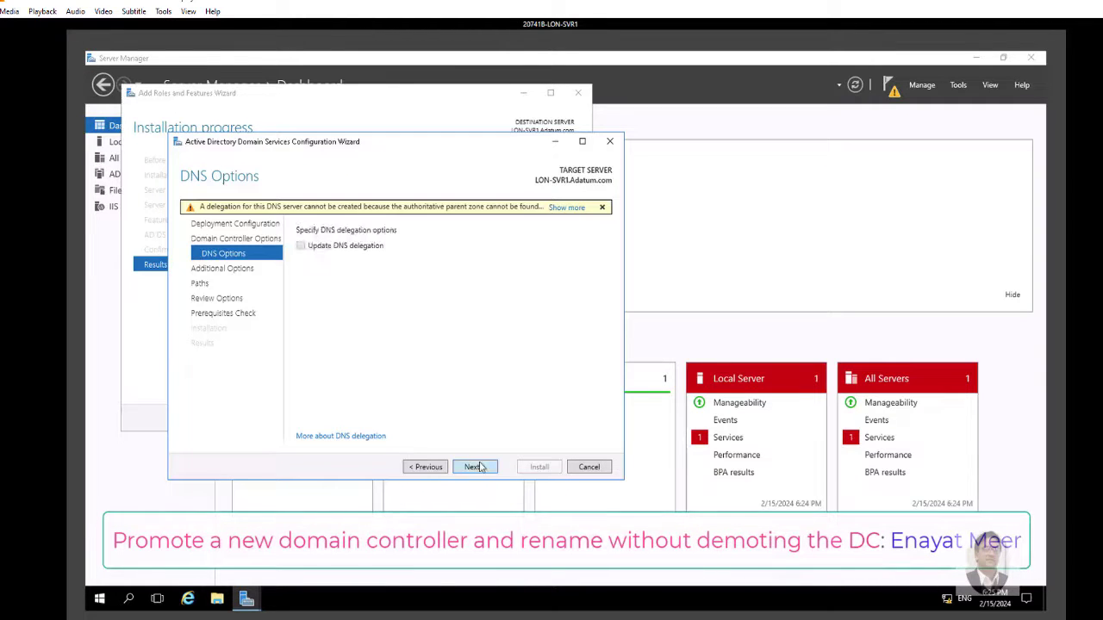
# Accept the default DNS, replication and folder path options, review the selections and prerequisite results, and install the domain controller
pyautogui.click(480, 467)
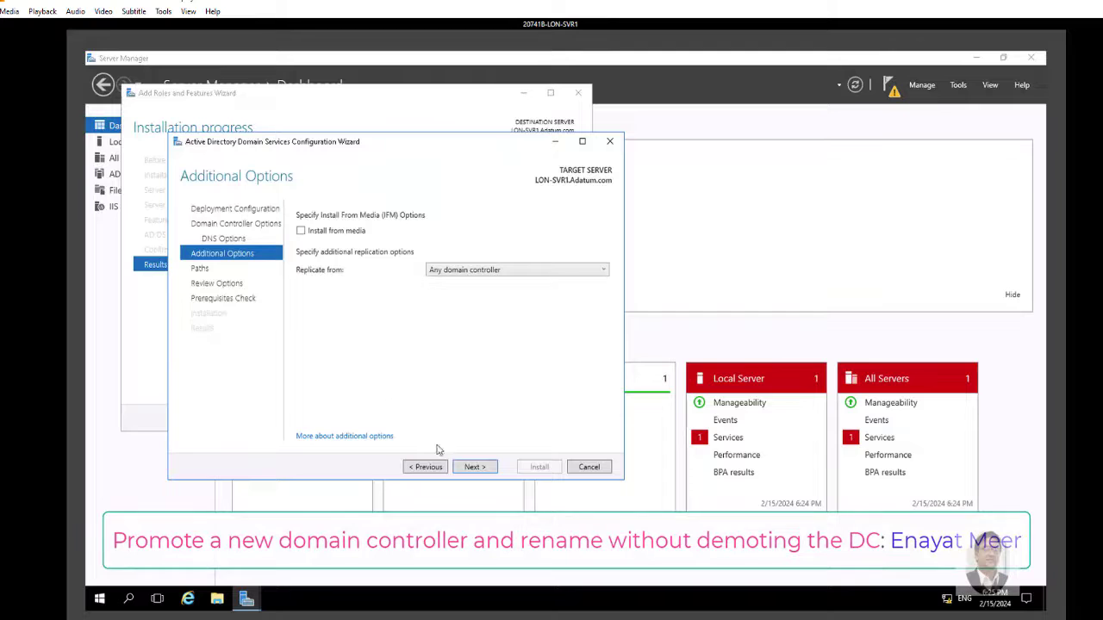
pyautogui.click(472, 468)
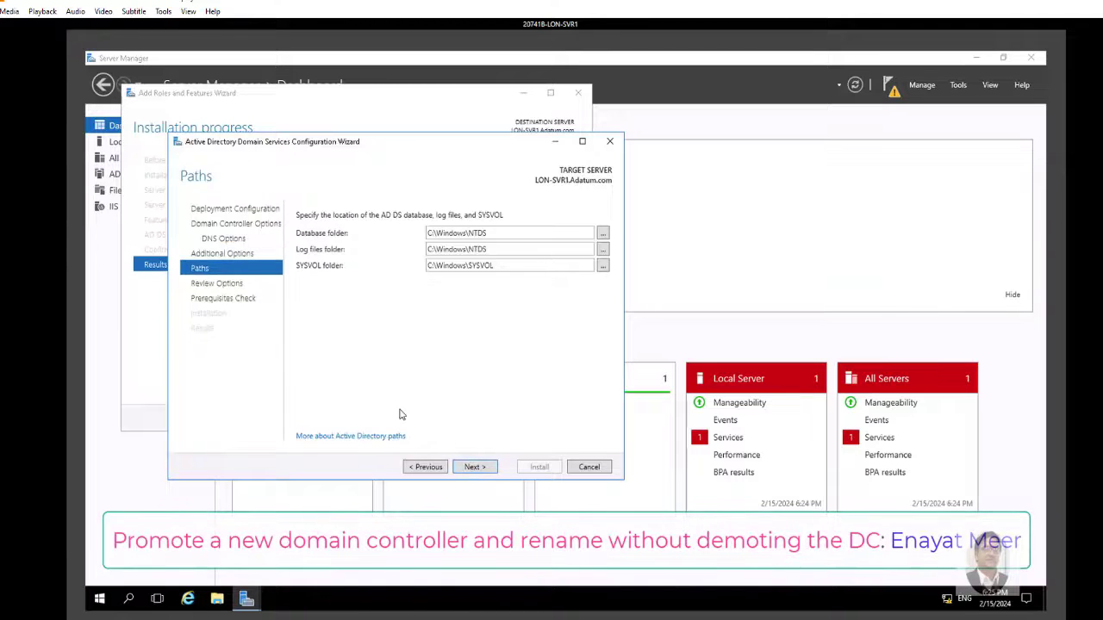
pyautogui.click(473, 466)
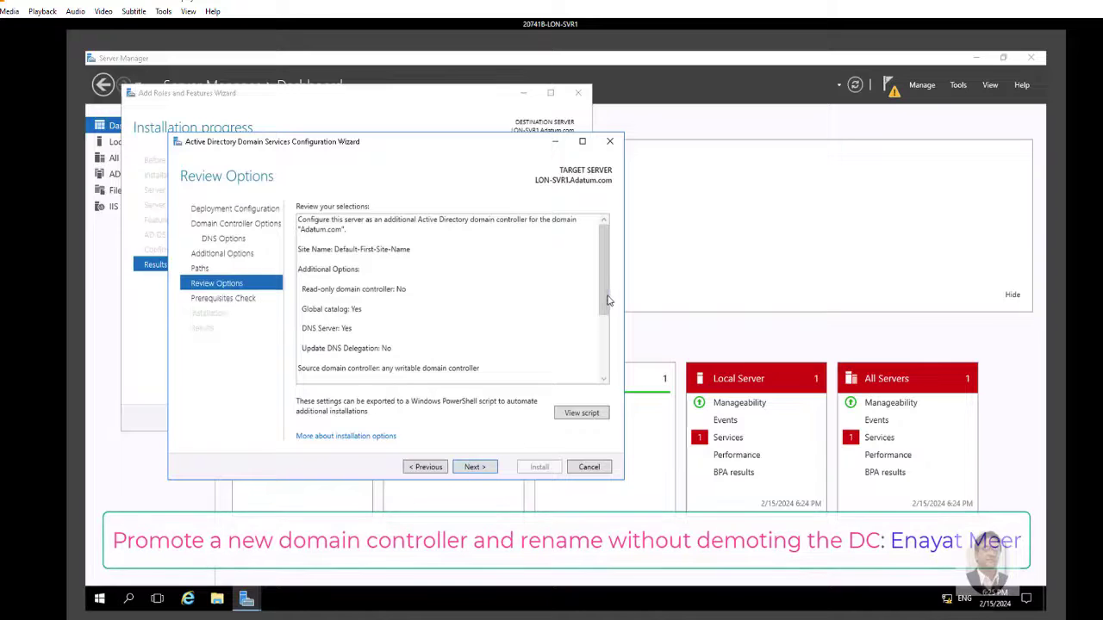
pyautogui.moveTo(607, 300)
pyautogui.mouseDown()
pyautogui.moveTo(602, 376)
pyautogui.moveTo(605, 313)
pyautogui.mouseUp()
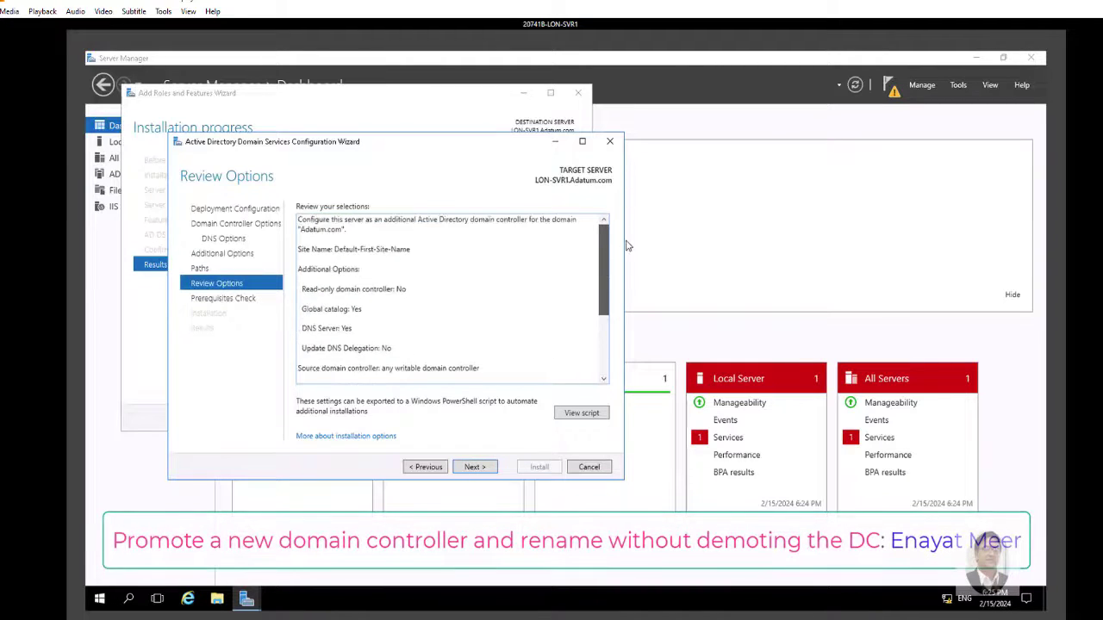
pyautogui.click(474, 466)
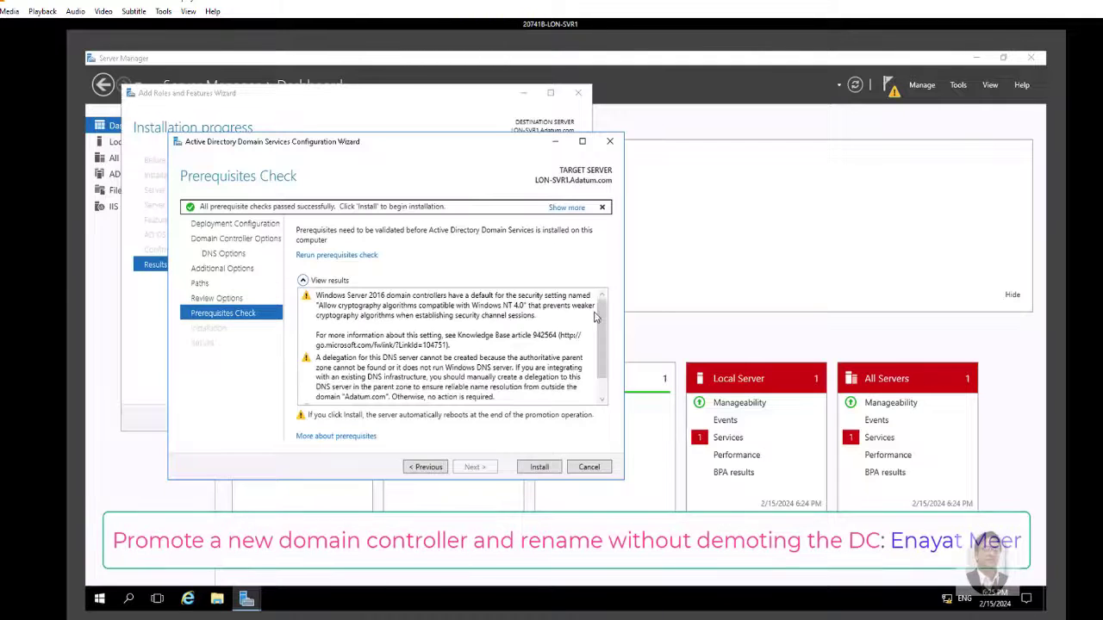
pyautogui.scroll(-1, 608, 379)
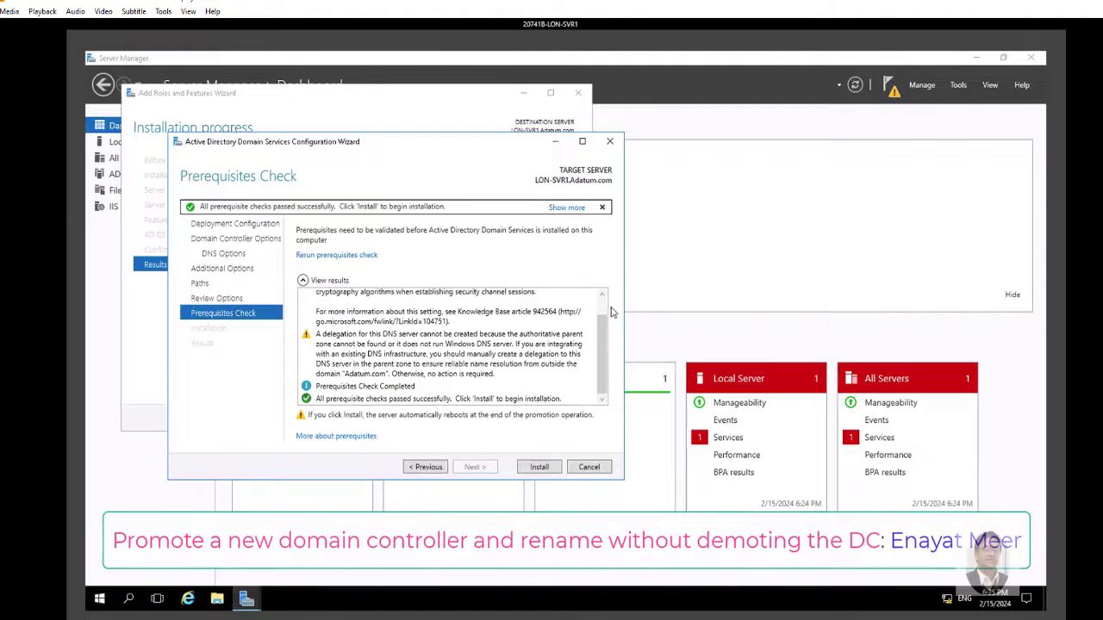
pyautogui.click(538, 467)
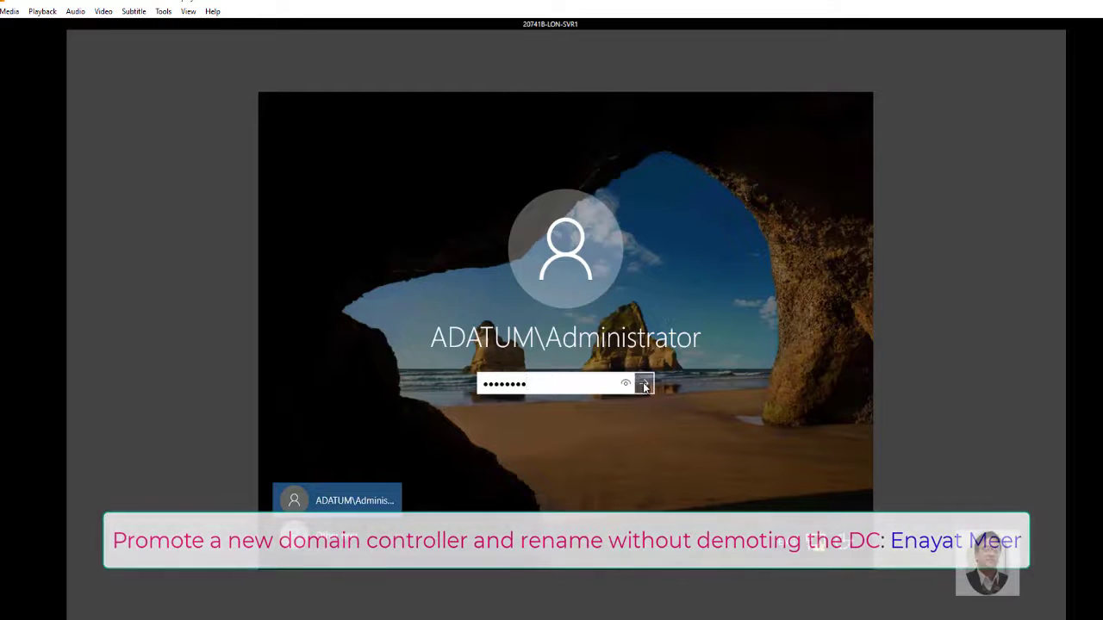
# Sign in to LON-SVR1 as the domain administrator with the account password and open Server Manager
pyautogui.press('Return')
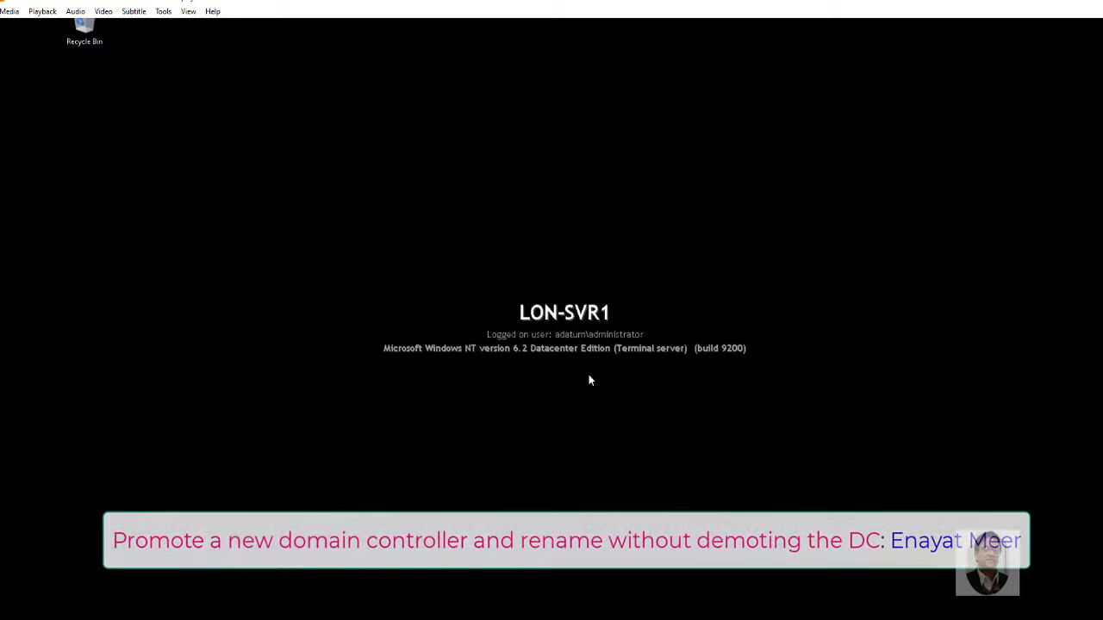
pyautogui.press('super')
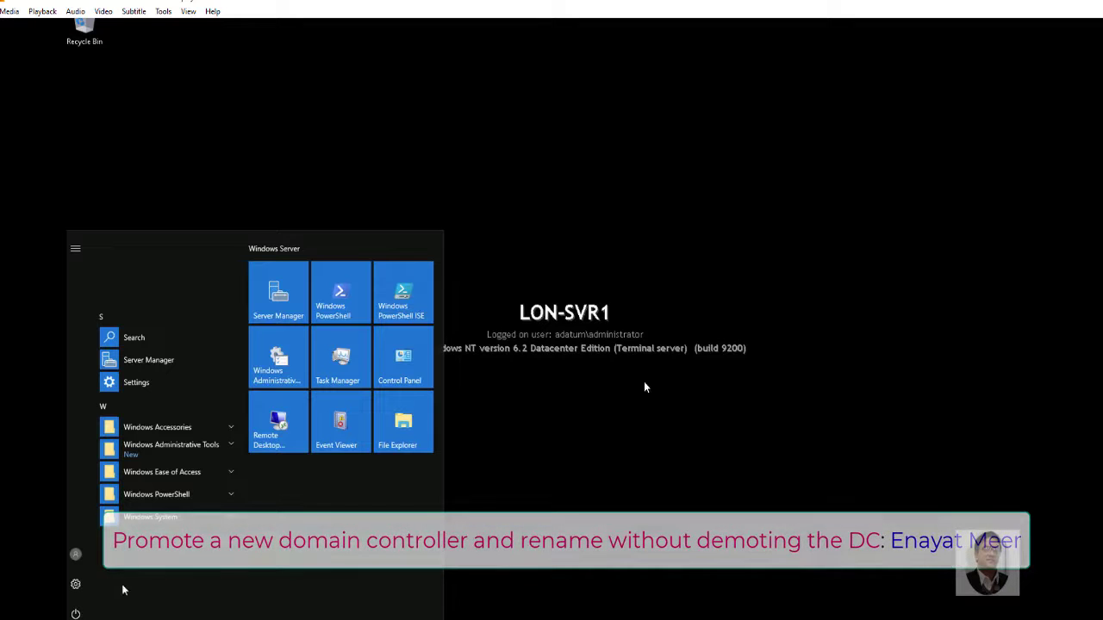
pyautogui.click(278, 293)
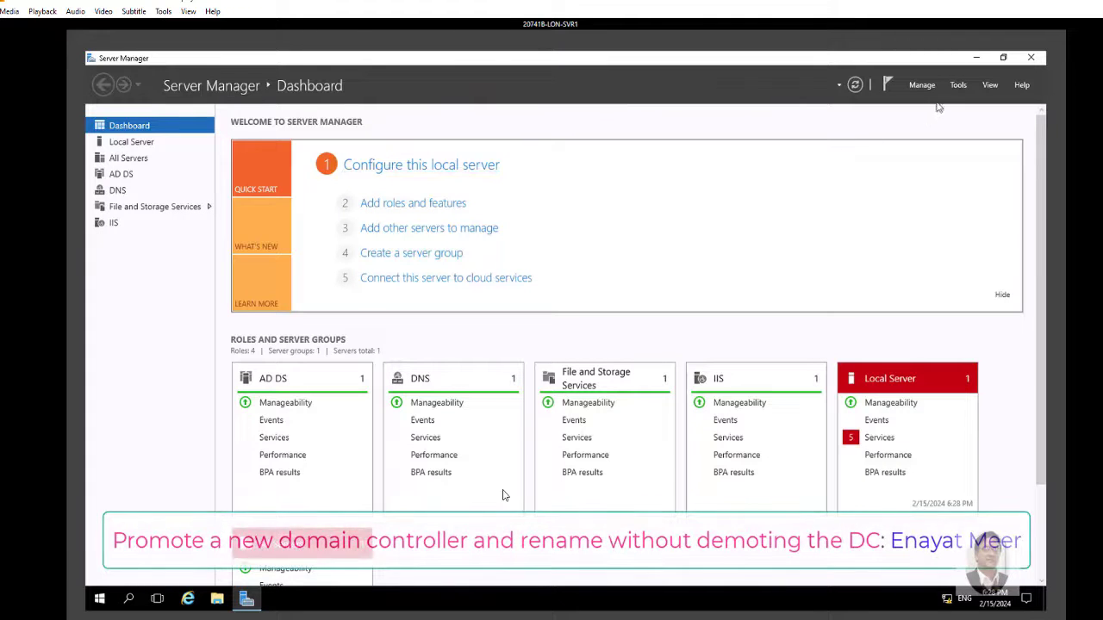
# Open Active Directory Users and Computers and show the Domain Controllers container of Adatum.com
pyautogui.click(957, 86)
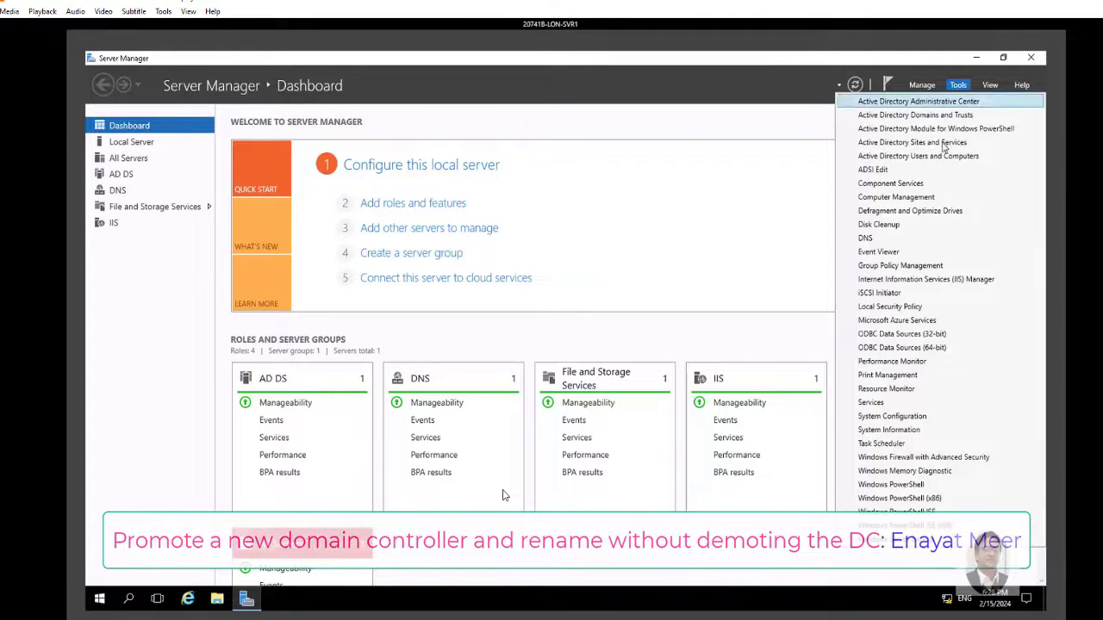
pyautogui.click(945, 156)
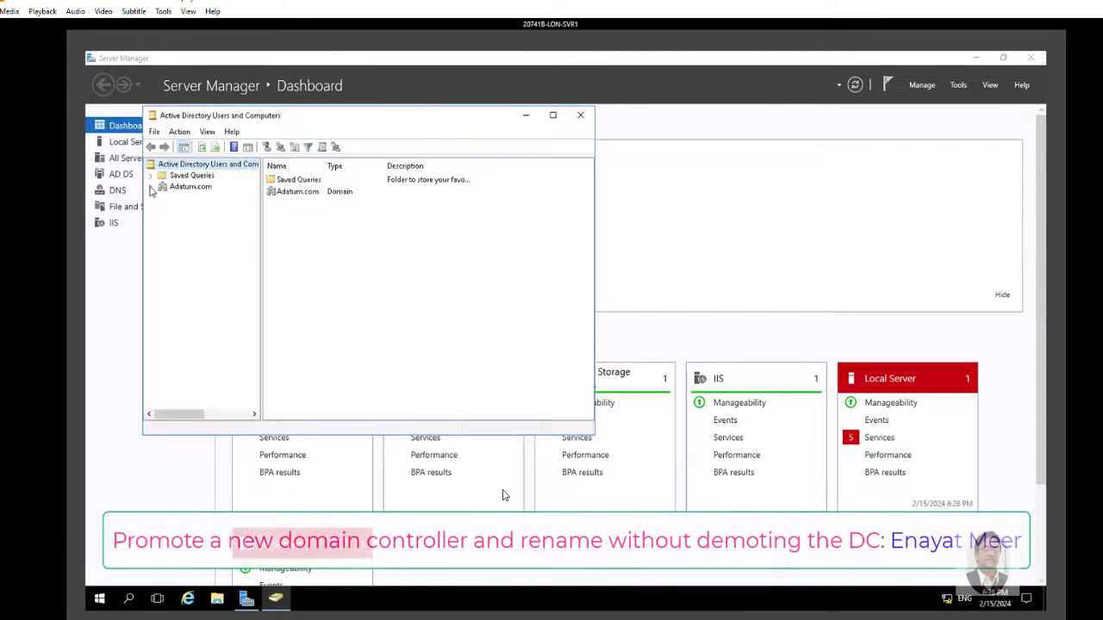
pyautogui.click(151, 187)
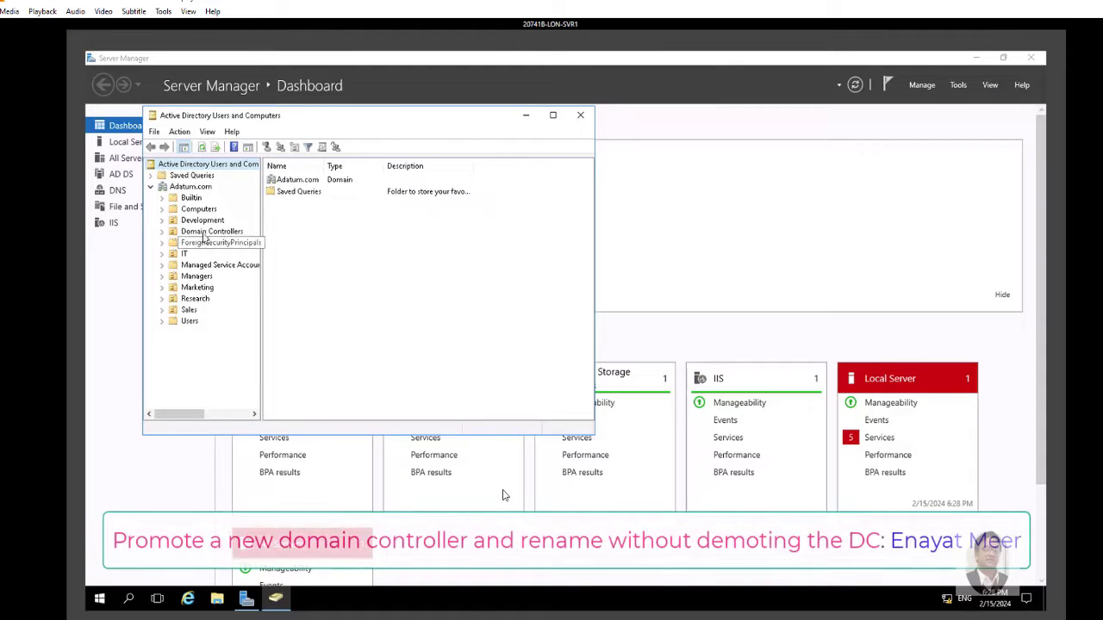
pyautogui.click(211, 231)
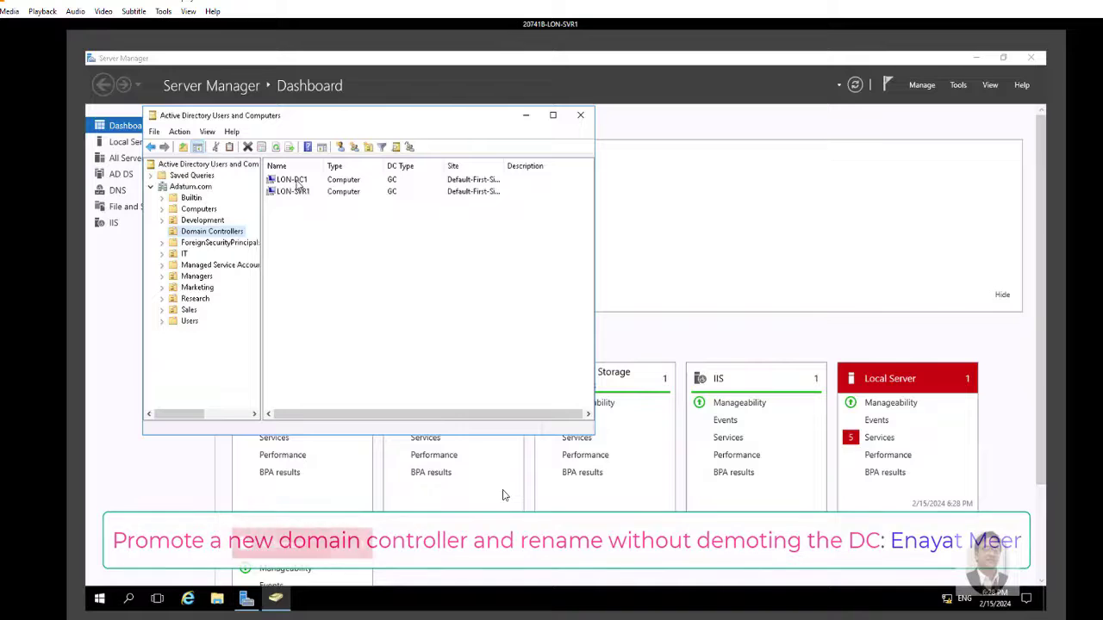
# Inspect the general properties of the LON-SVR1 domain controller and close them without changes
pyautogui.click(295, 181)
pyautogui.click(298, 192)
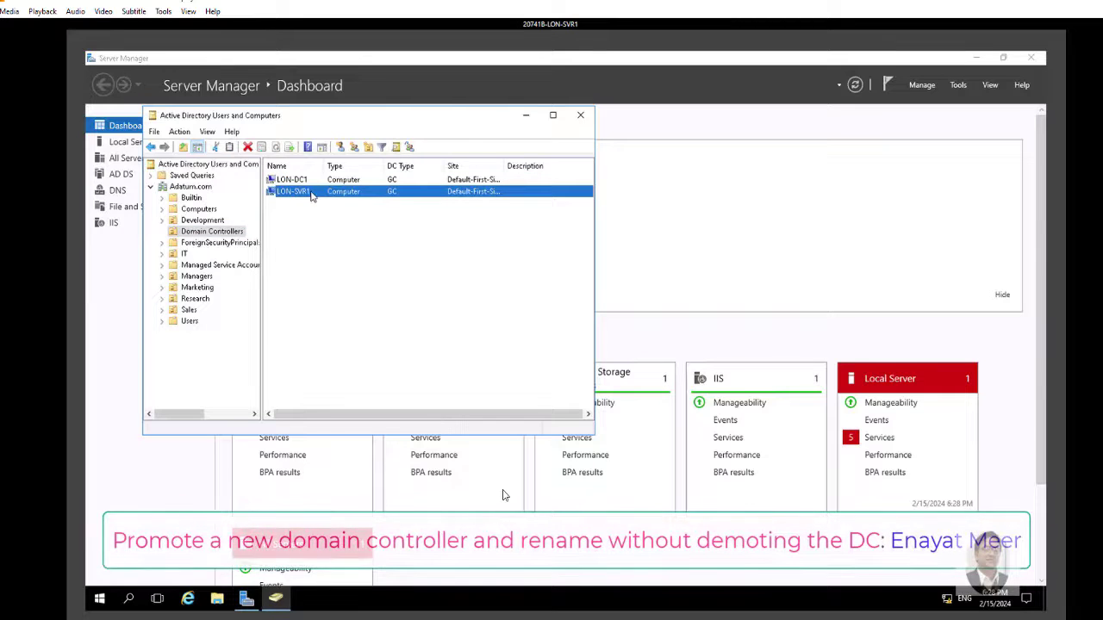
pyautogui.rightClick(311, 193)
pyautogui.click(358, 310)
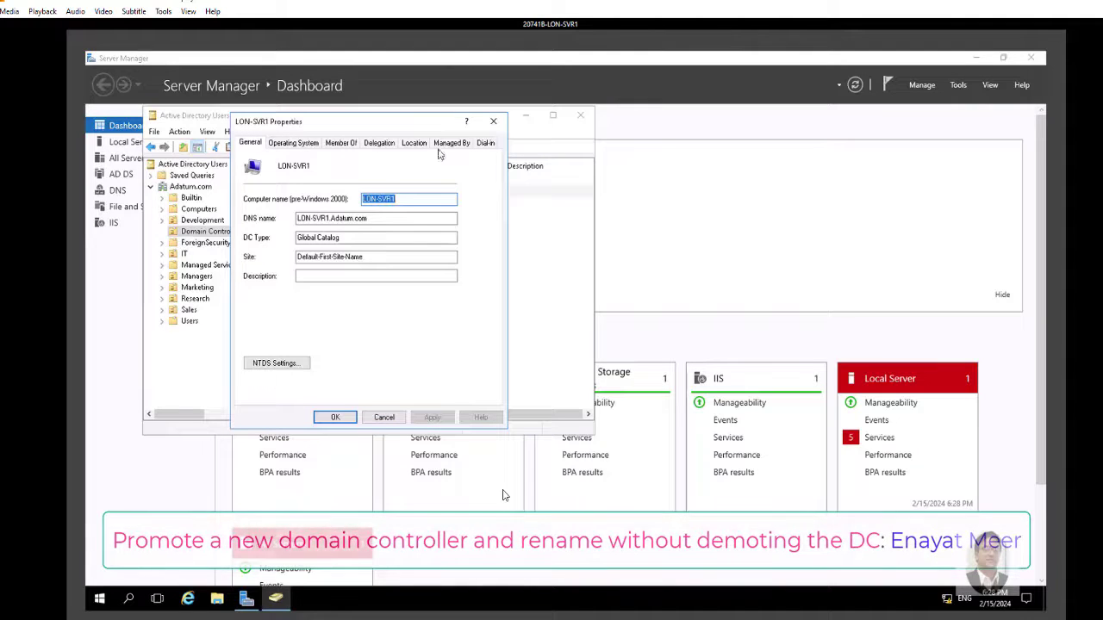
pyautogui.click(492, 122)
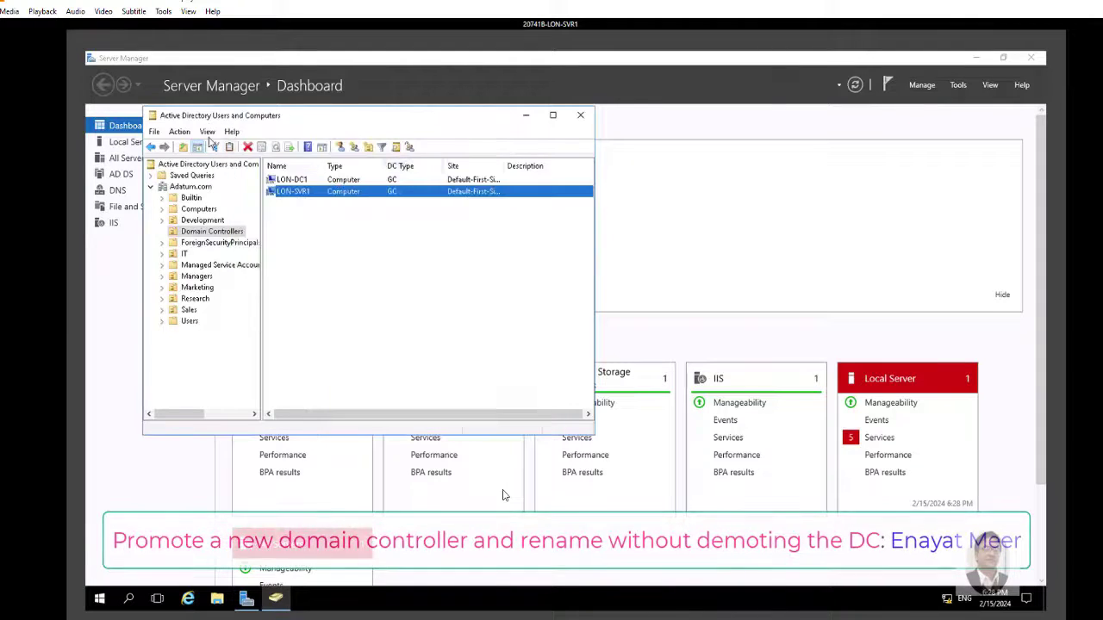
# Turn on Advanced Features in Active Directory Users and Computers and show the Domain Controllers container again
pyautogui.click(207, 132)
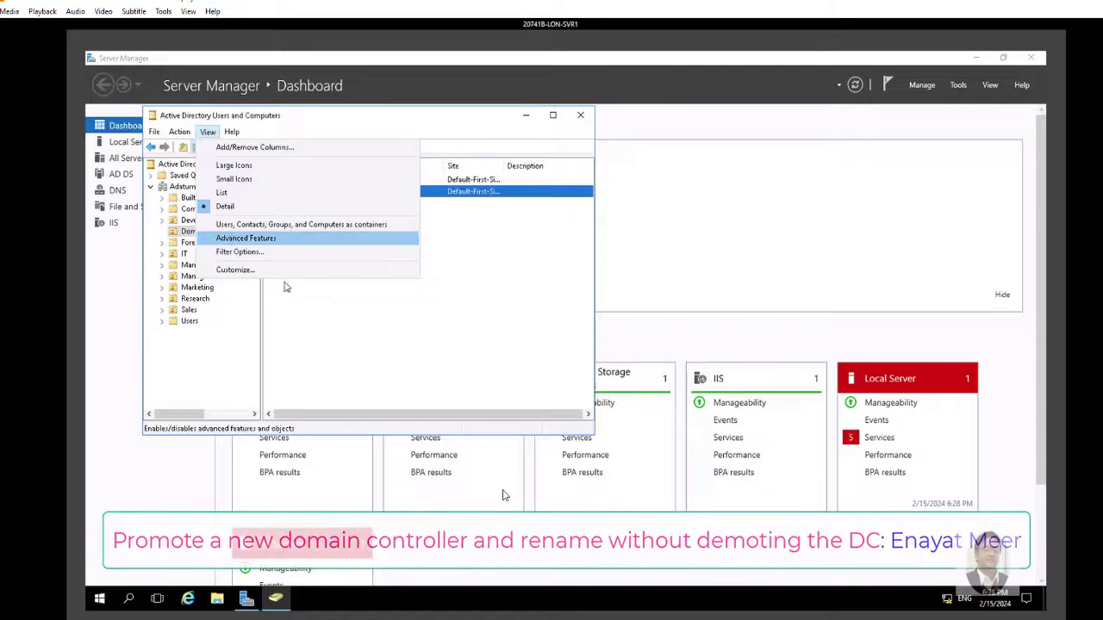
pyautogui.click(233, 239)
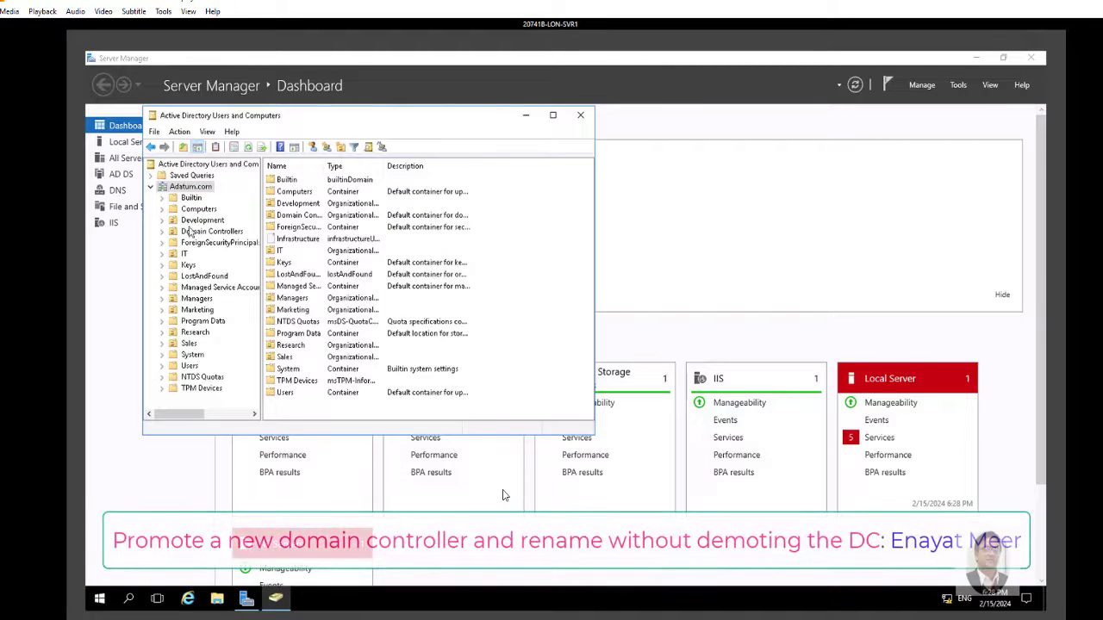
pyautogui.click(208, 231)
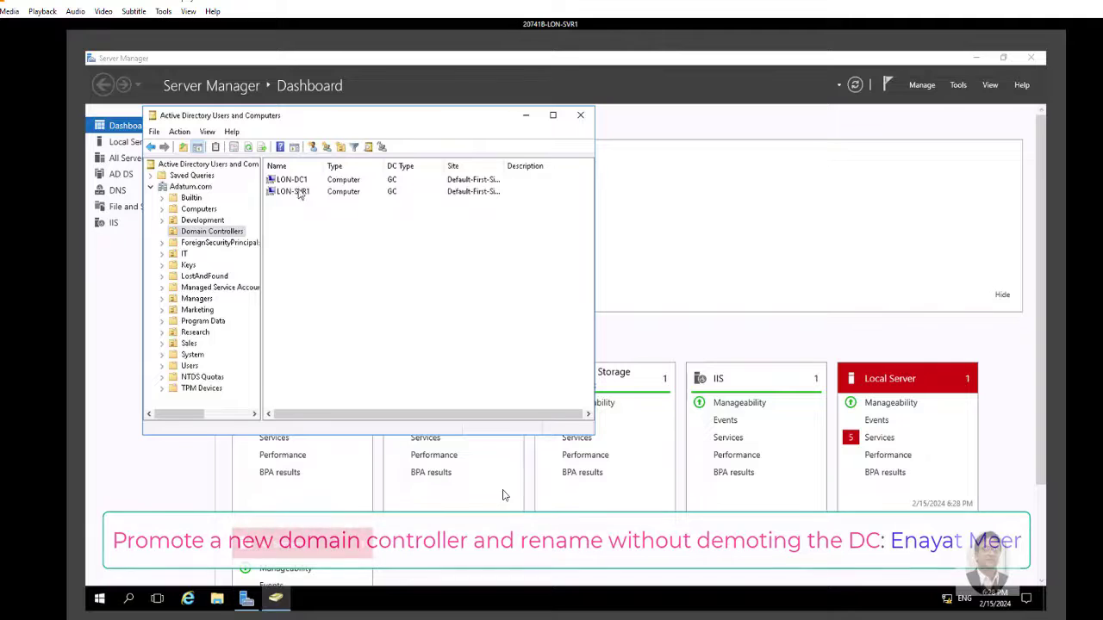
# Inspect the object details of the LON-SVR1 domain controller and close its properties without changes
pyautogui.rightClick(298, 191)
pyautogui.click(355, 323)
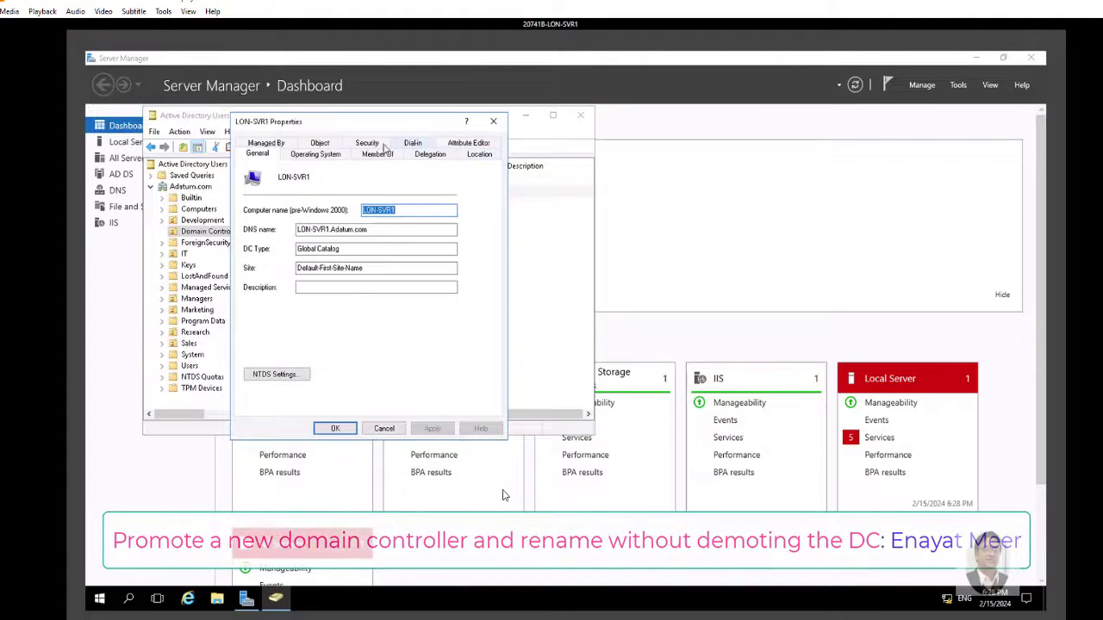
pyautogui.click(323, 144)
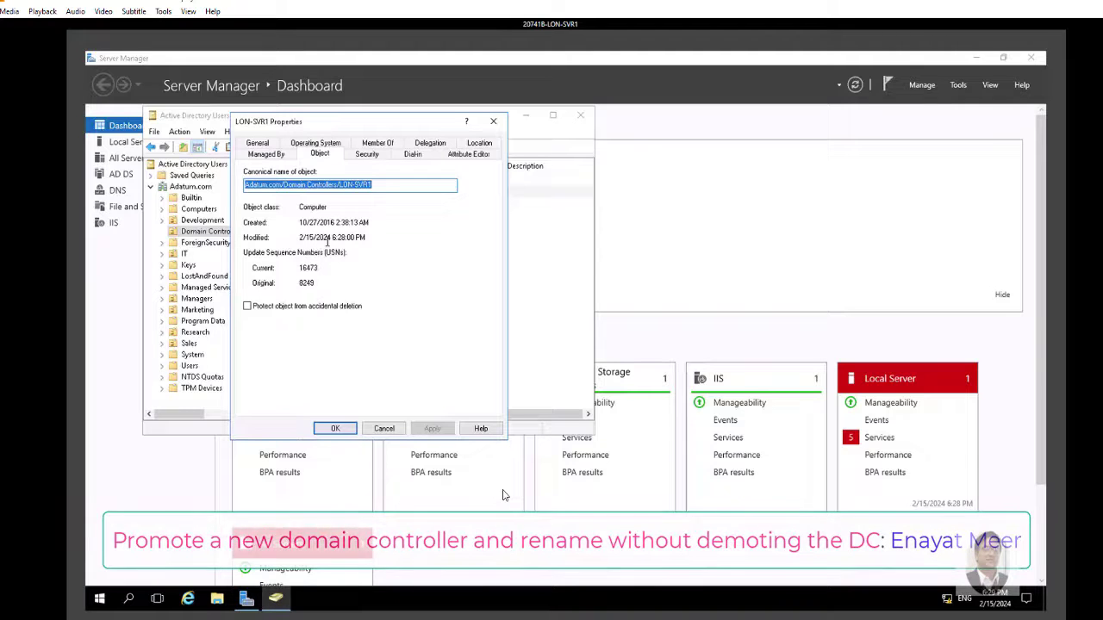
pyautogui.click(384, 428)
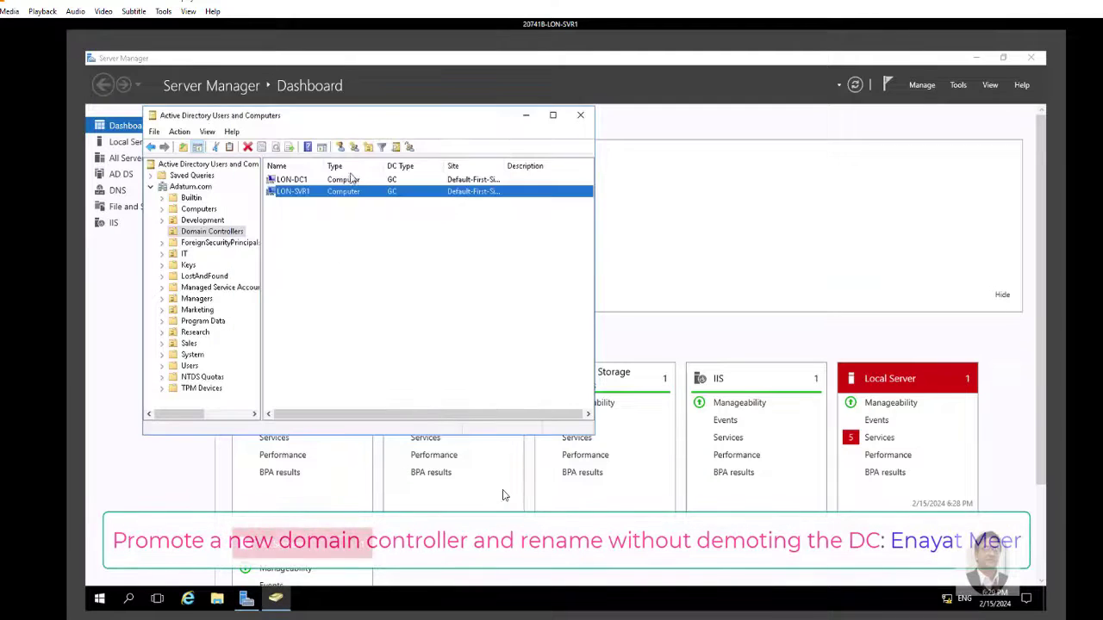
# Inspect the object details of the LON-DC1 domain controller and close its properties without changes
pyautogui.click(348, 179)
pyautogui.rightClick(348, 180)
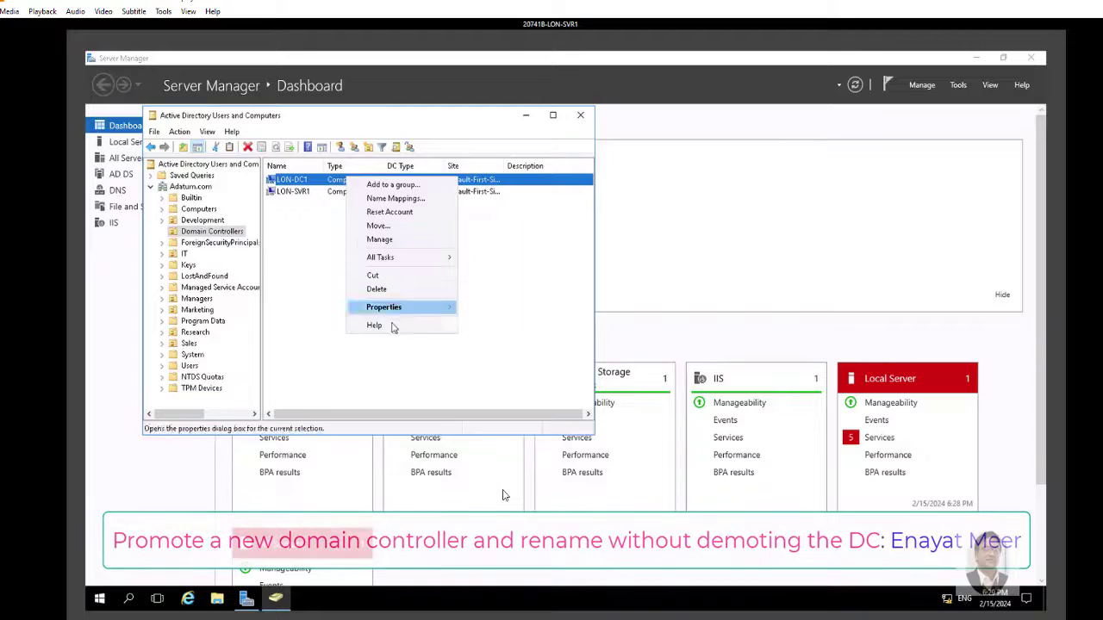
pyautogui.click(384, 307)
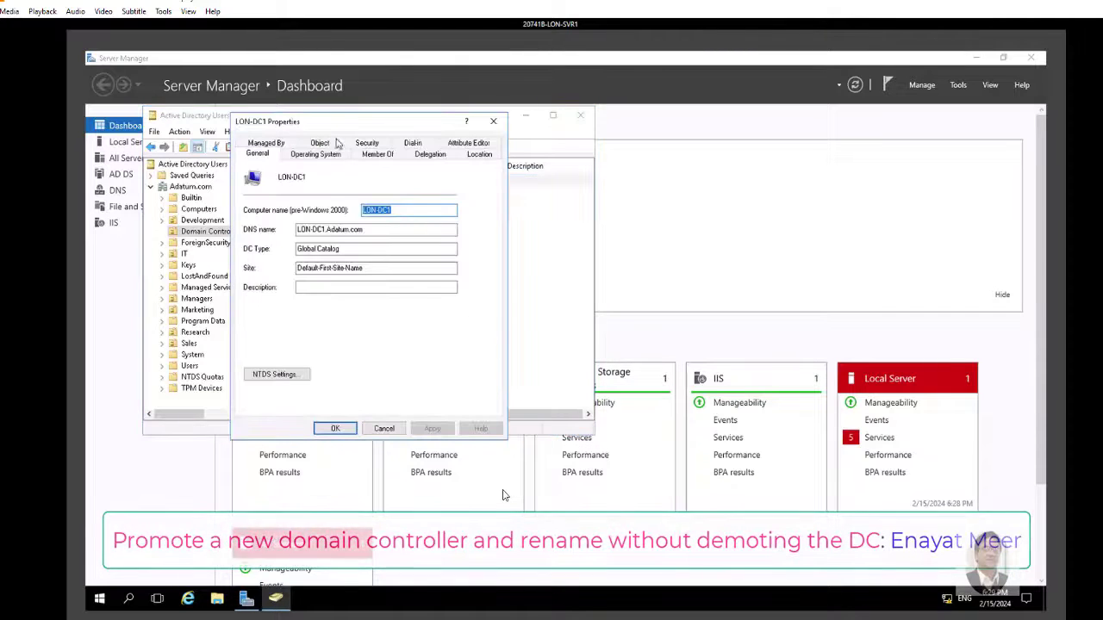
pyautogui.click(319, 144)
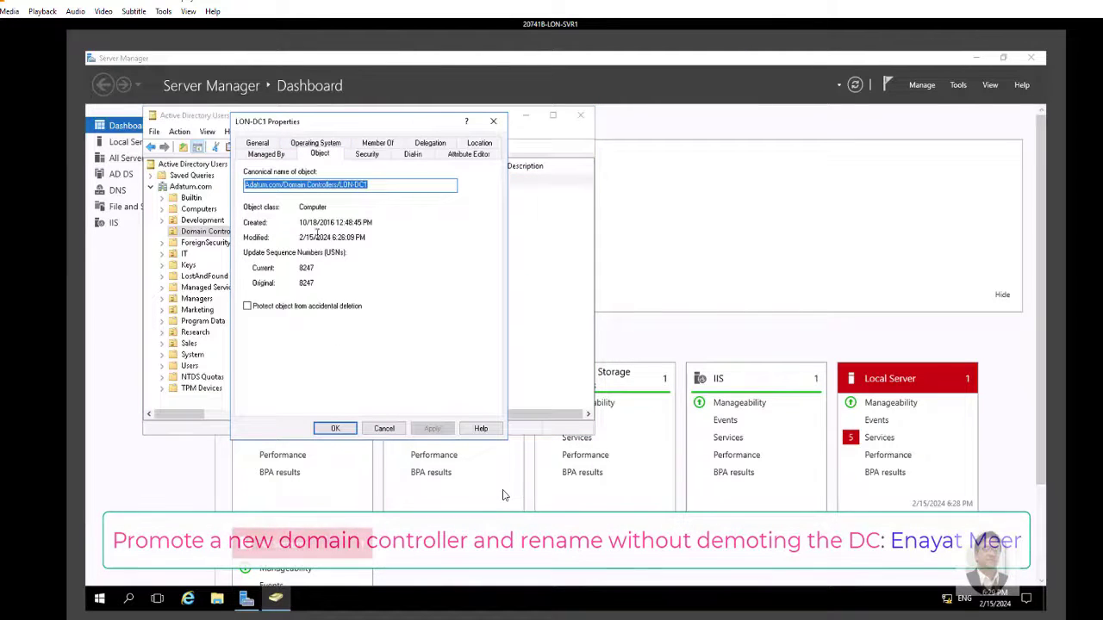
pyautogui.click(384, 428)
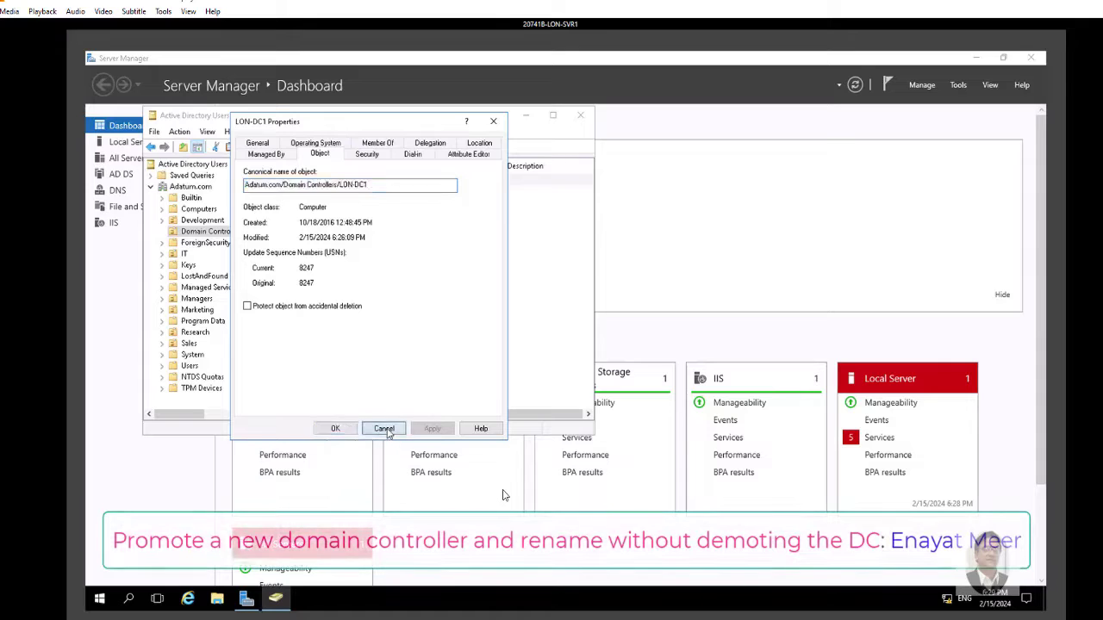
# Switch to the 20741B-LON-DC1 machine, refresh its Domain Controllers container and check the LON-DC1 and LON-SVR1 entries
pyautogui.click(555, 24)
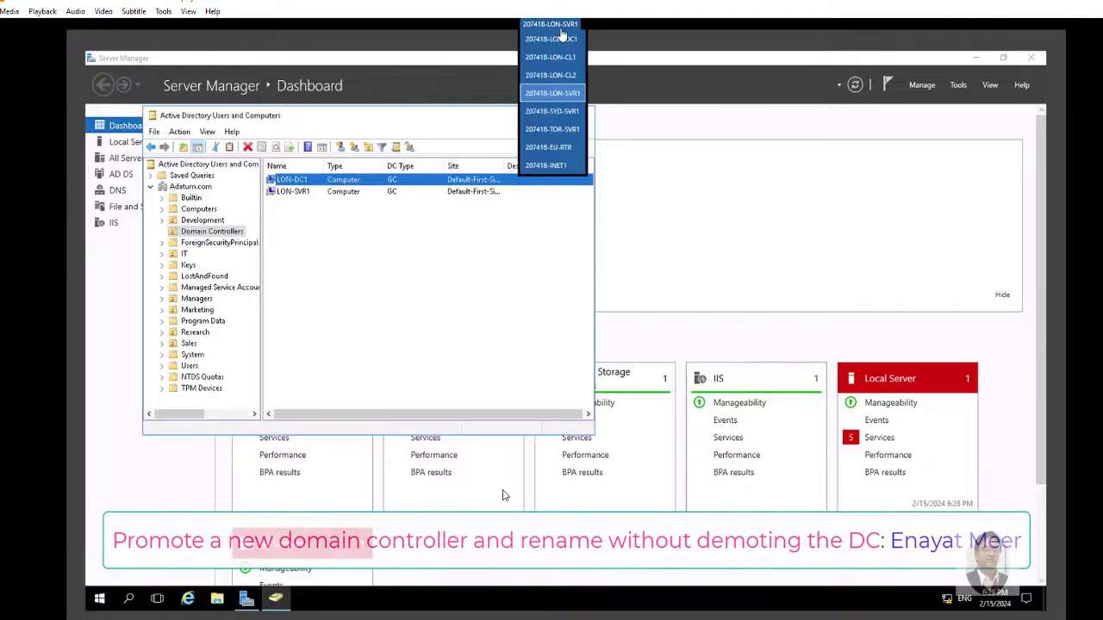
pyautogui.click(555, 39)
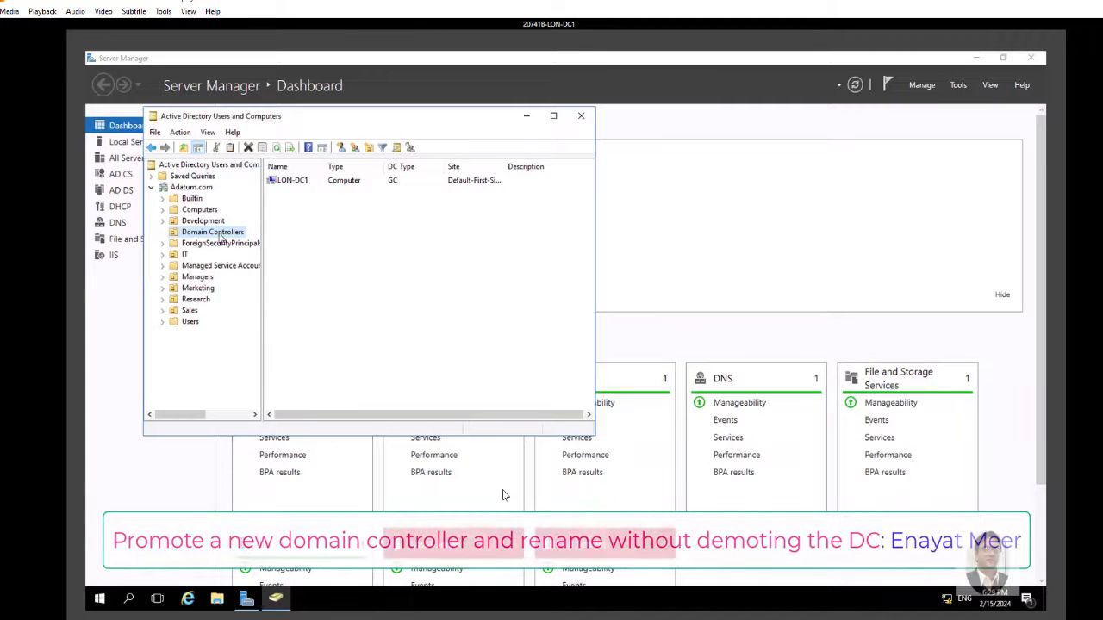
pyautogui.click(277, 150)
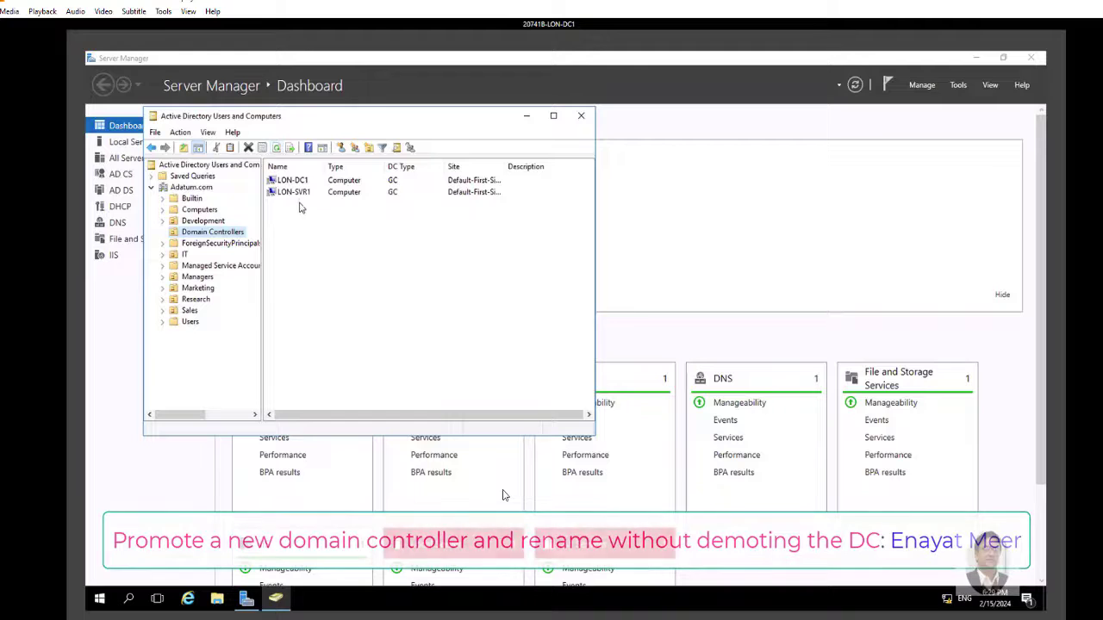
pyautogui.click(301, 182)
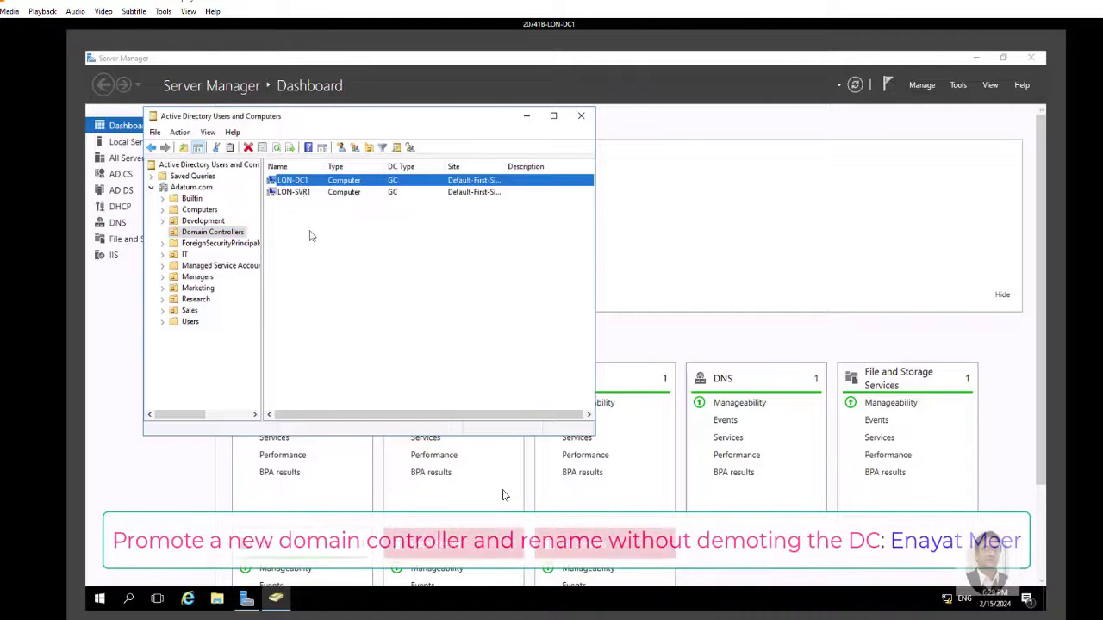
pyautogui.click(299, 193)
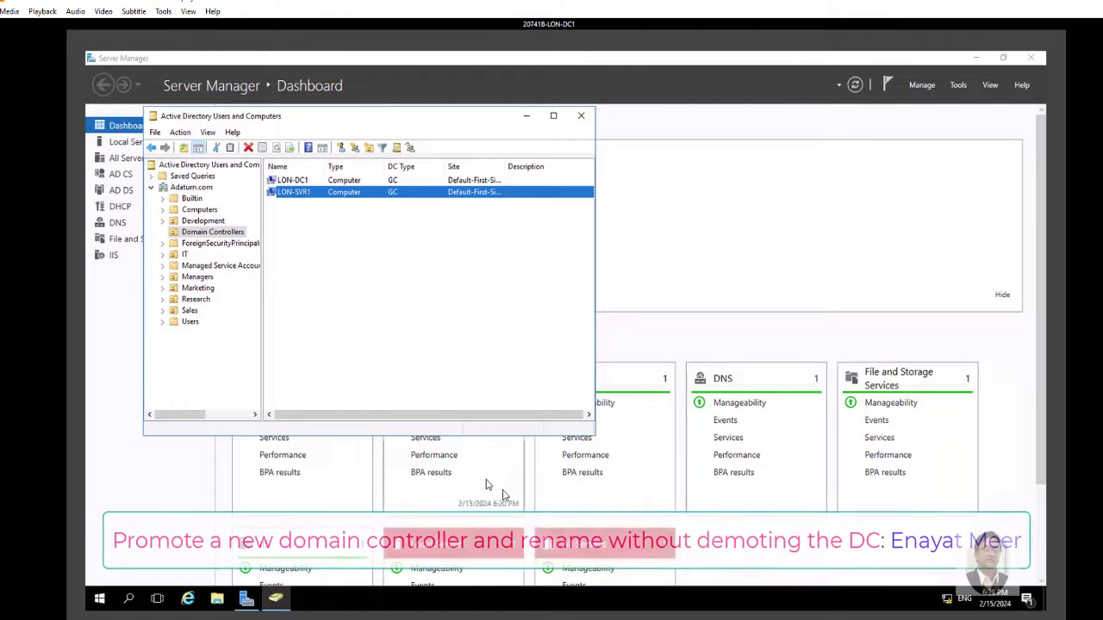
# On the 20741B-LON-SVR1 machine, close Active Directory Users and Computers and open the local server's computer name properties
pyautogui.click(560, 31)
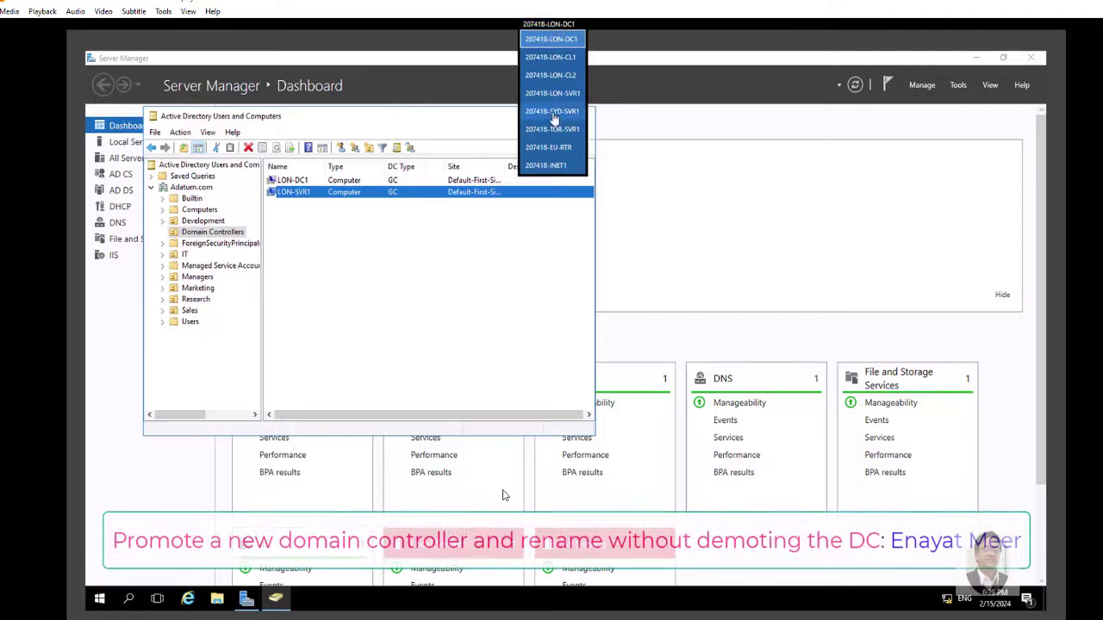
pyautogui.click(554, 93)
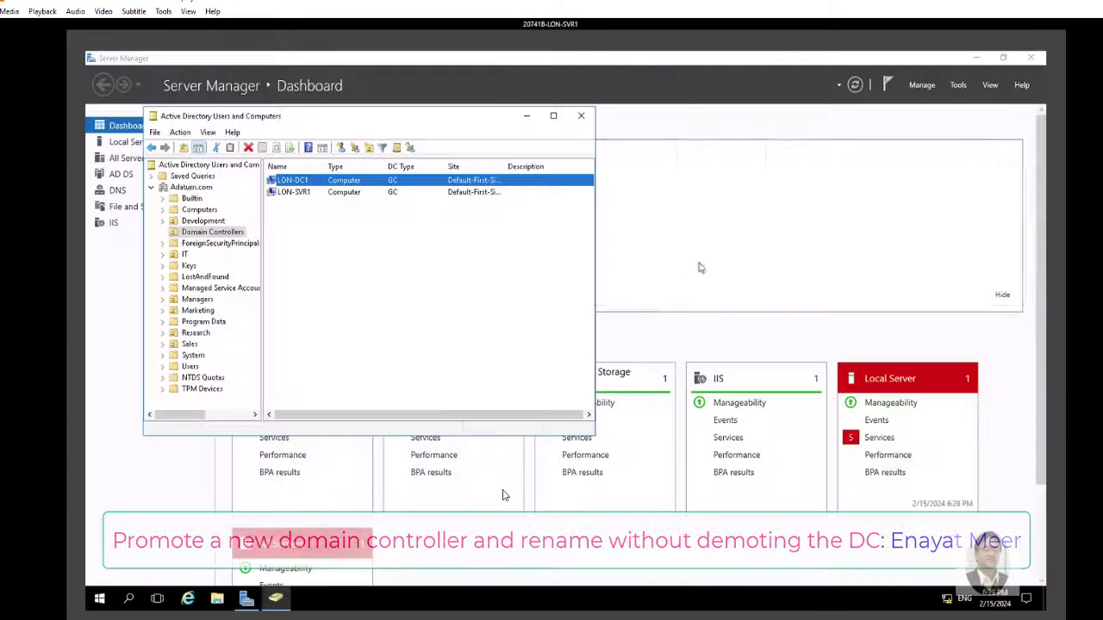
pyautogui.click(580, 115)
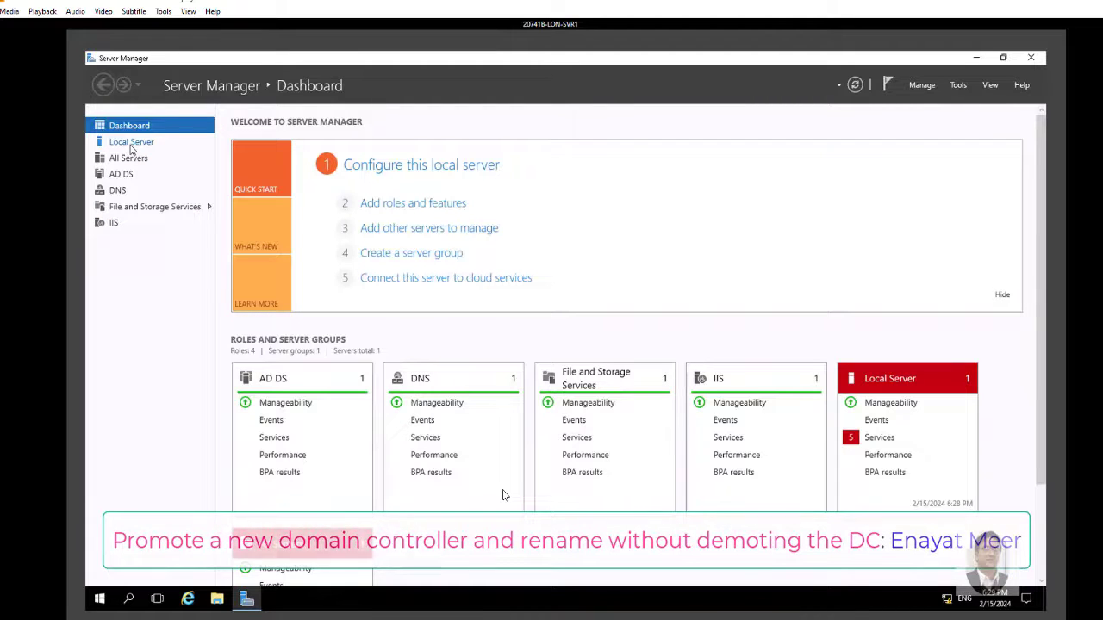
pyautogui.click(131, 142)
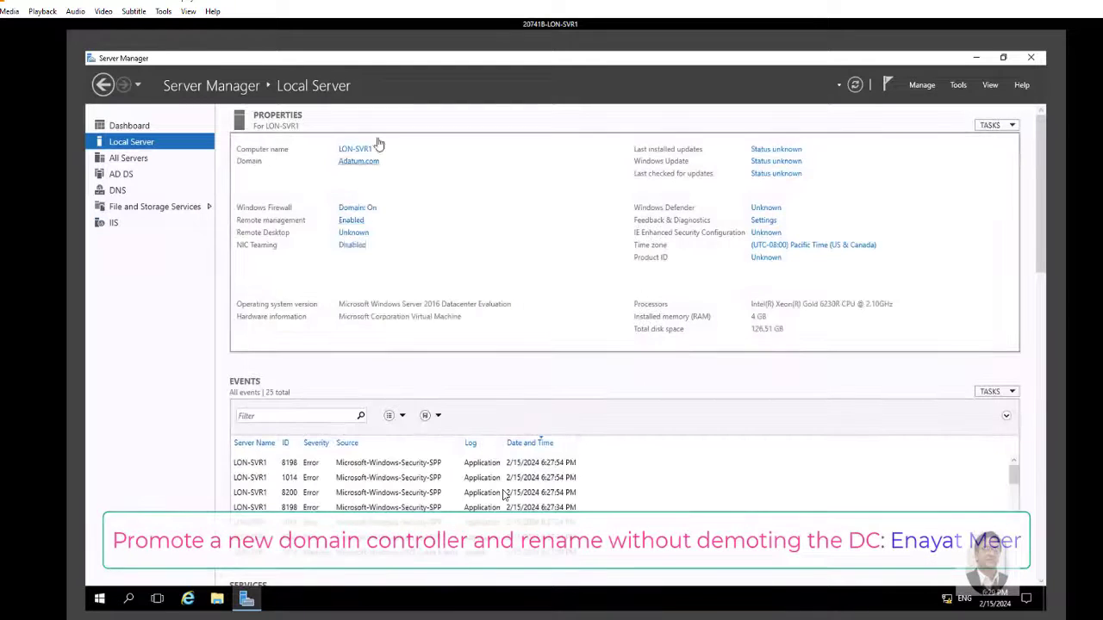
pyautogui.click(357, 149)
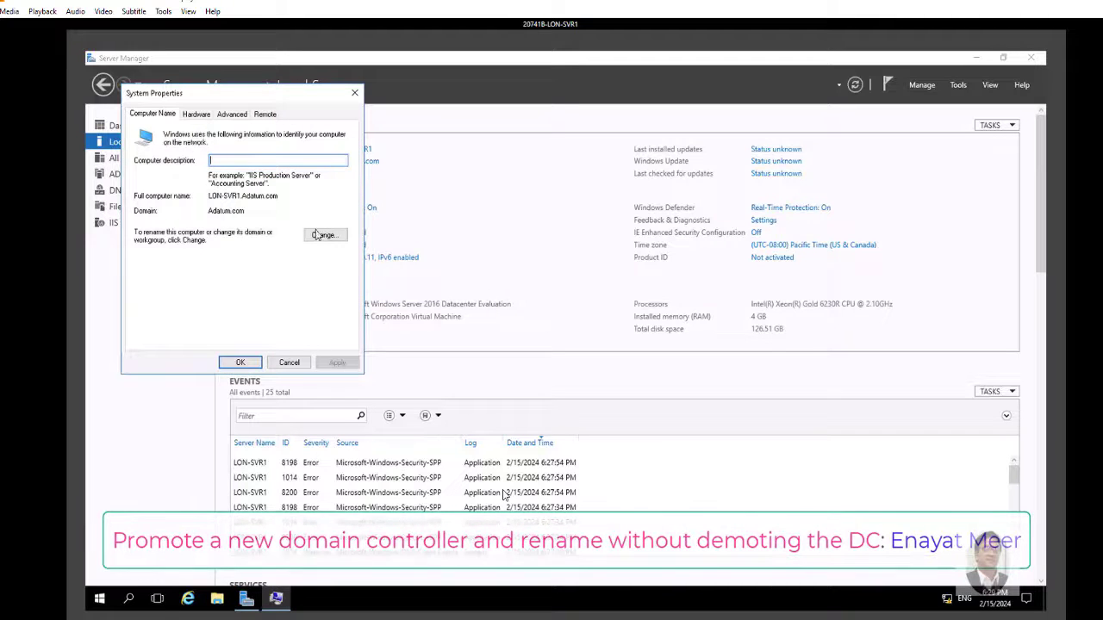
# Rename the domain controller to TestServer, accepting the domain controller rename warning and the restart notice
pyautogui.click(316, 236)
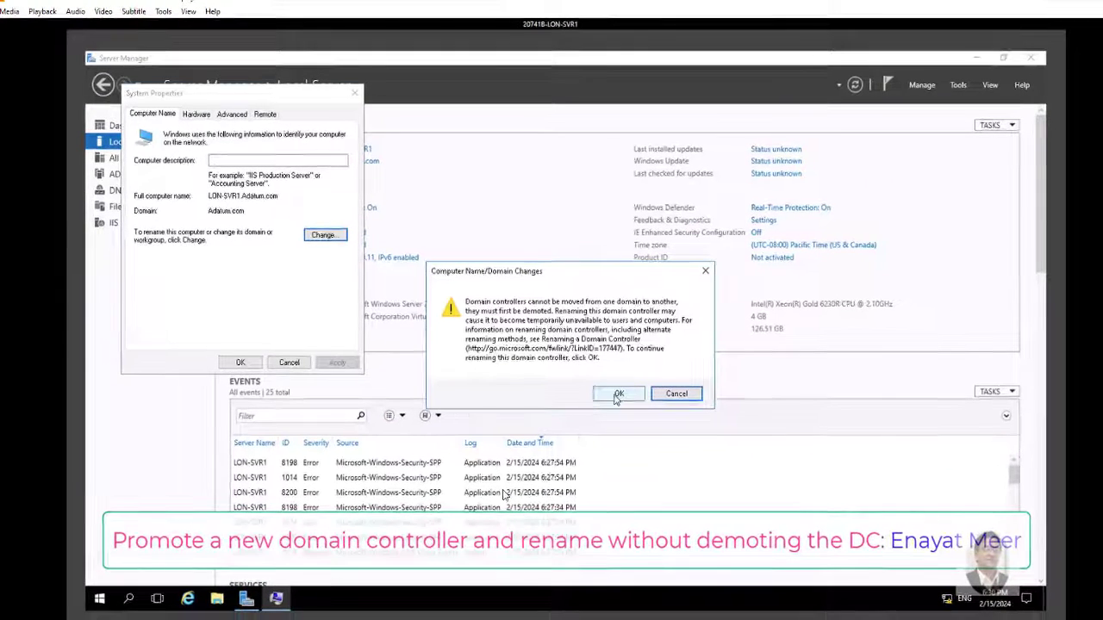
pyautogui.click(799, 509)
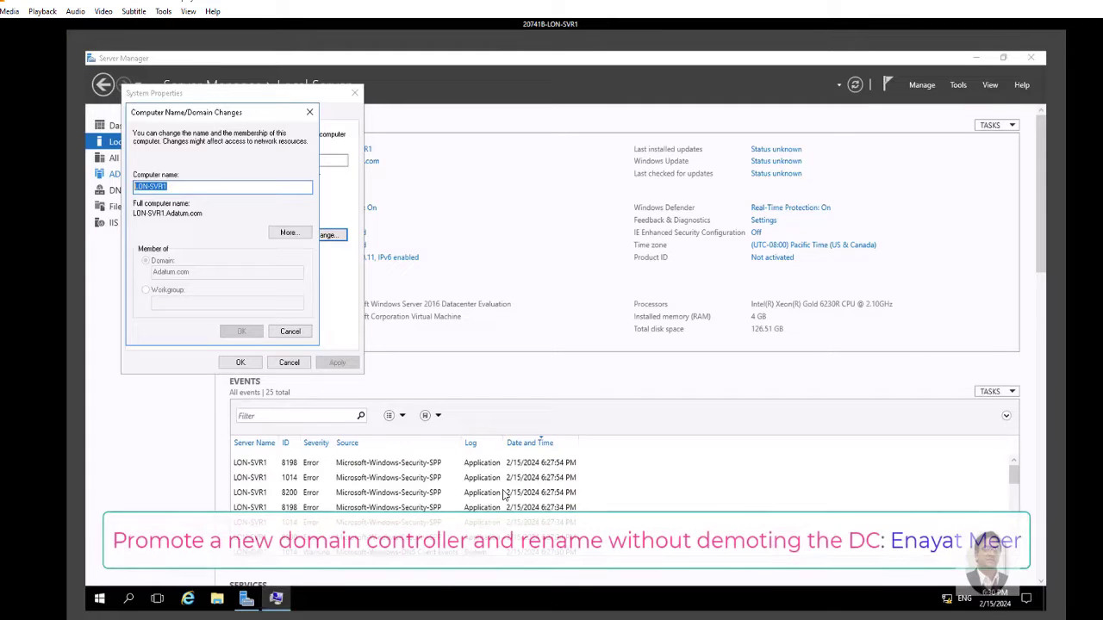
pyautogui.write('TestServer')
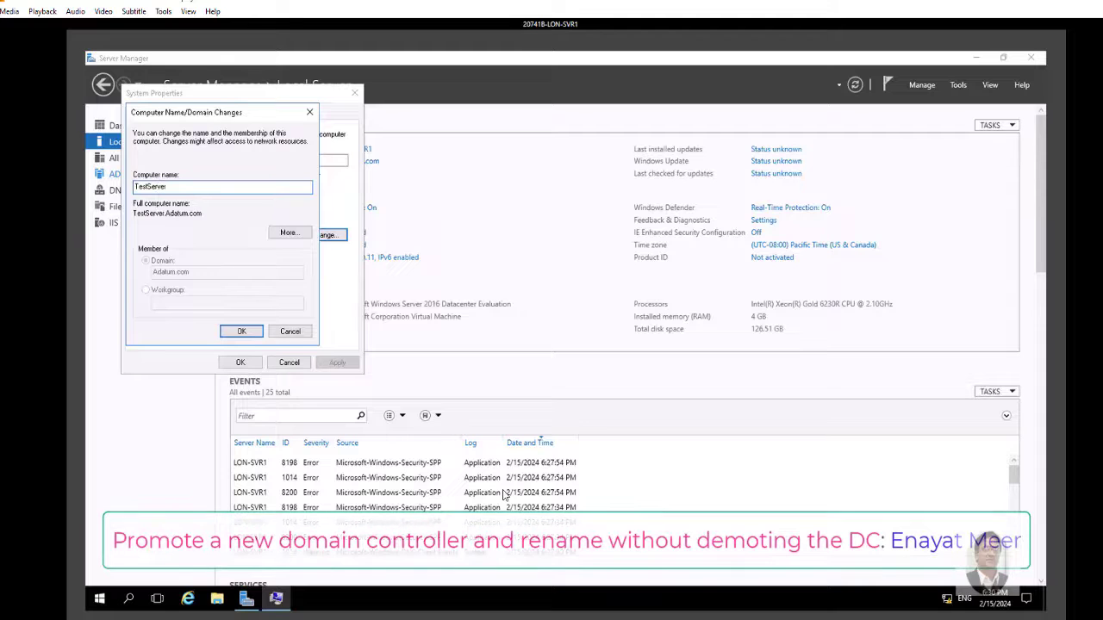
pyautogui.click(241, 331)
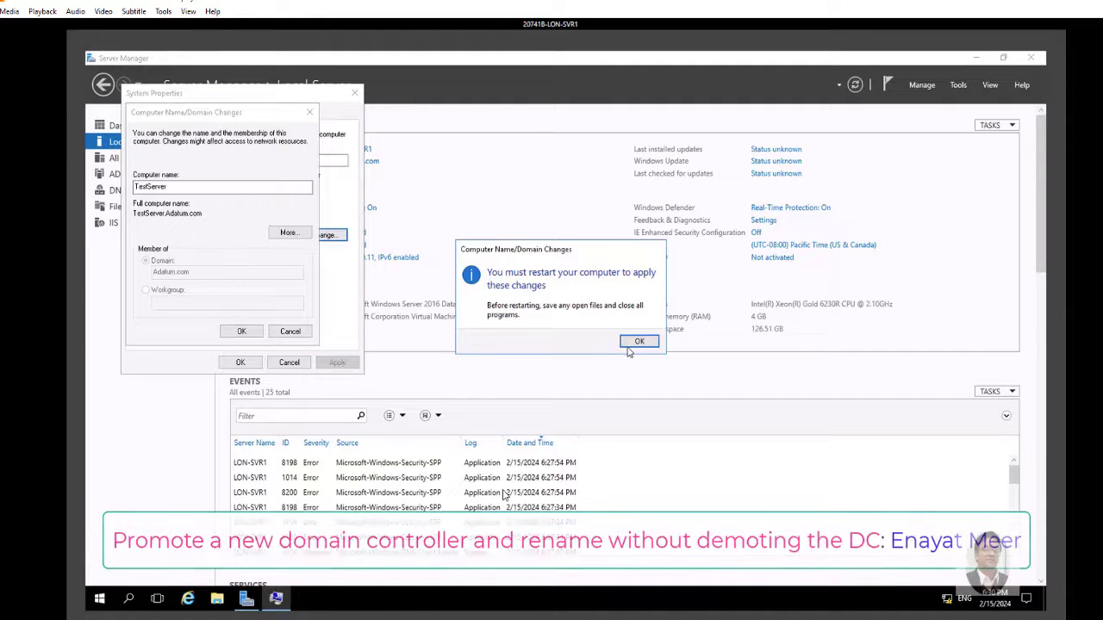
pyautogui.click(629, 344)
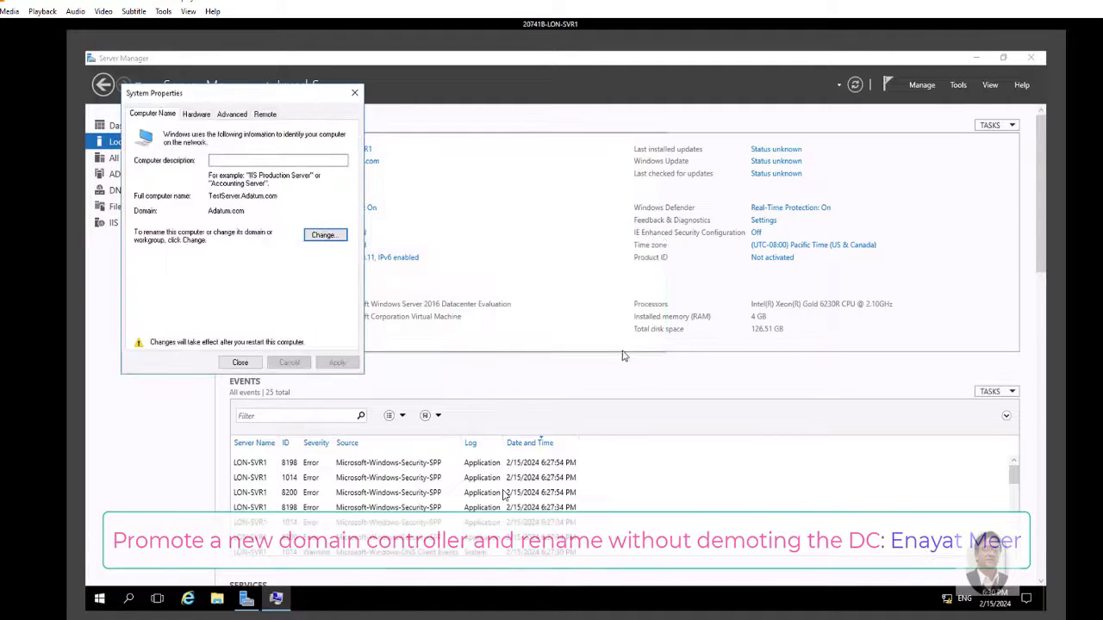
# Close the system properties, restart the server immediately and sign in as the domain administrator with the account password
pyautogui.click(240, 361)
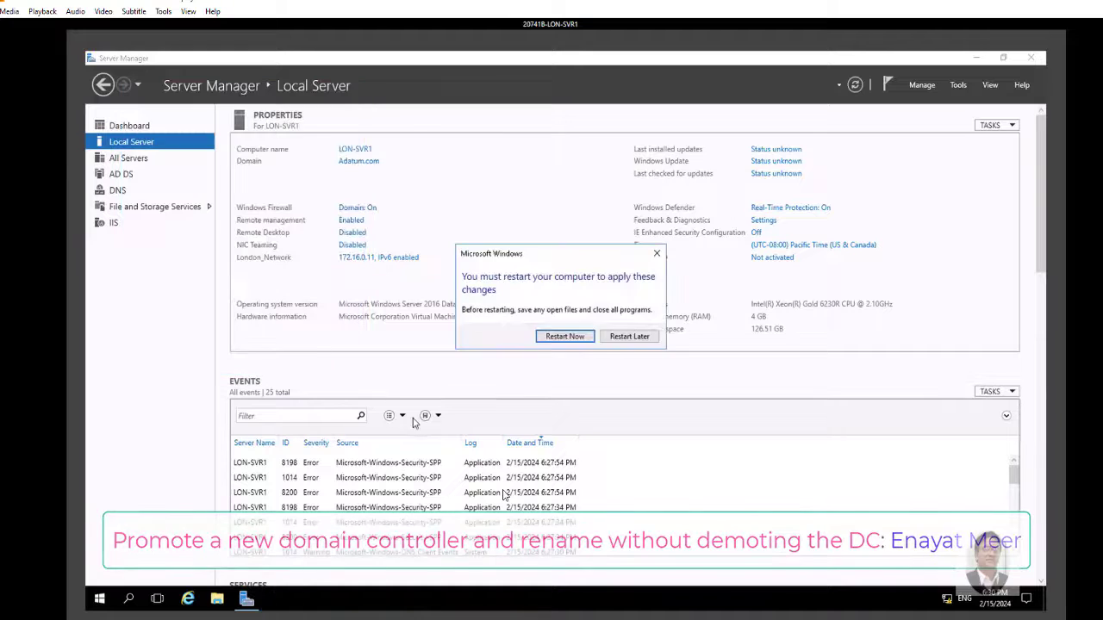
pyautogui.click(563, 337)
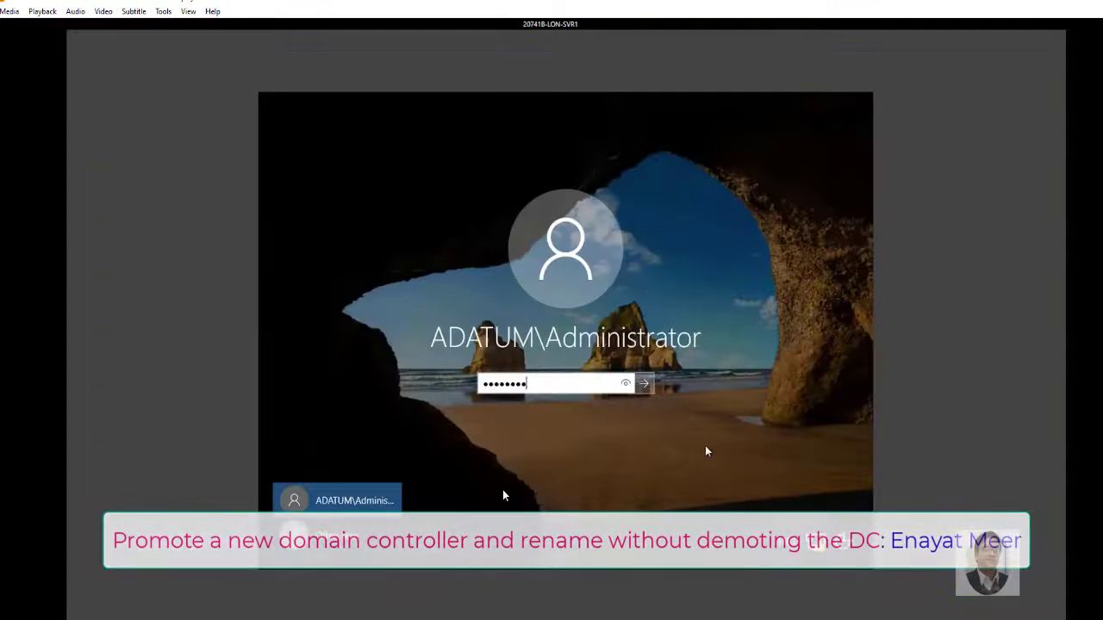
pyautogui.click(646, 386)
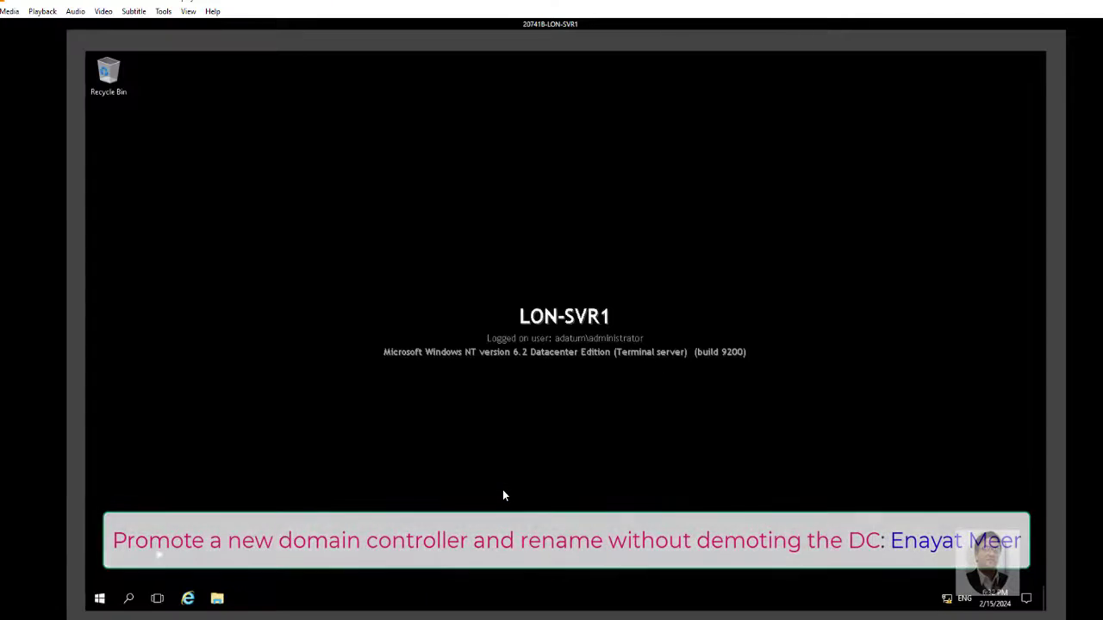
# Open Server Manager on the renamed server and show its dashboard
pyautogui.click(99, 599)
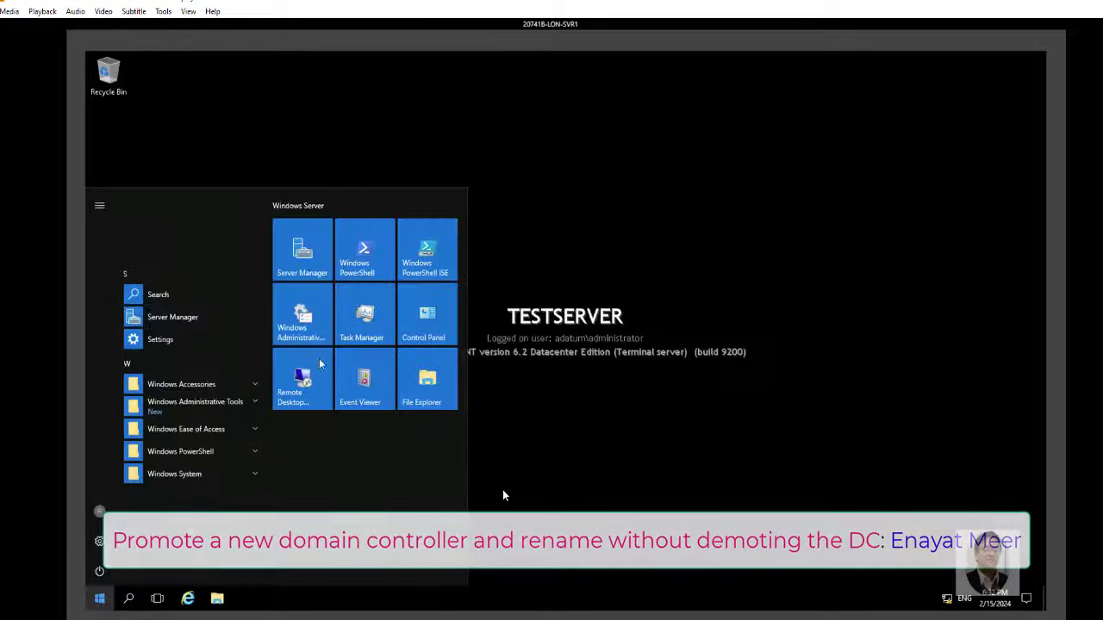
pyautogui.click(328, 270)
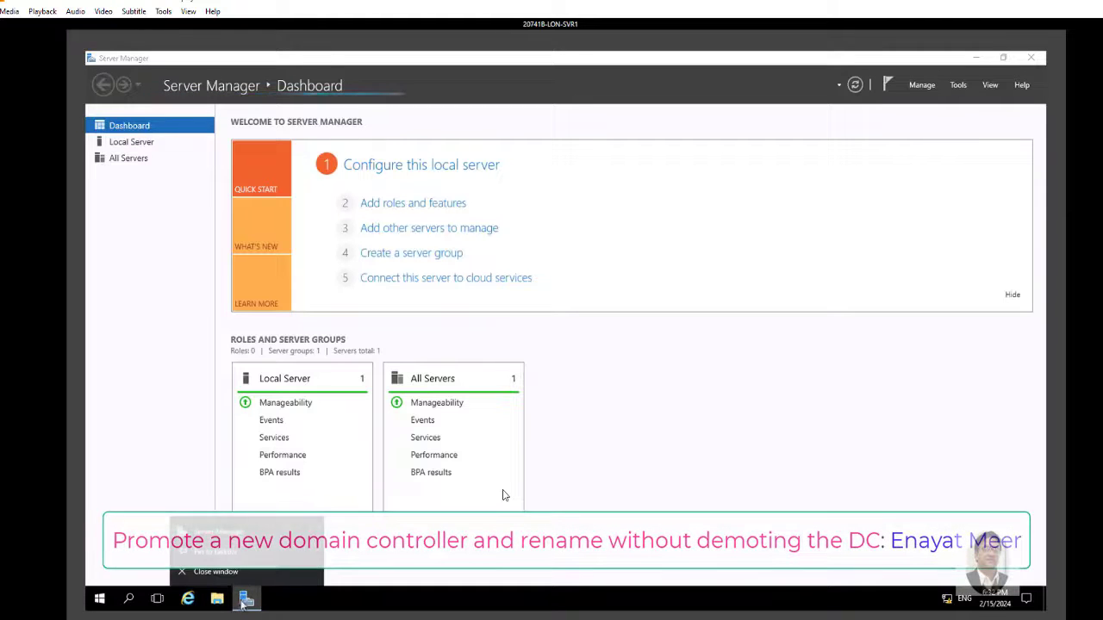
pyautogui.click(314, 503)
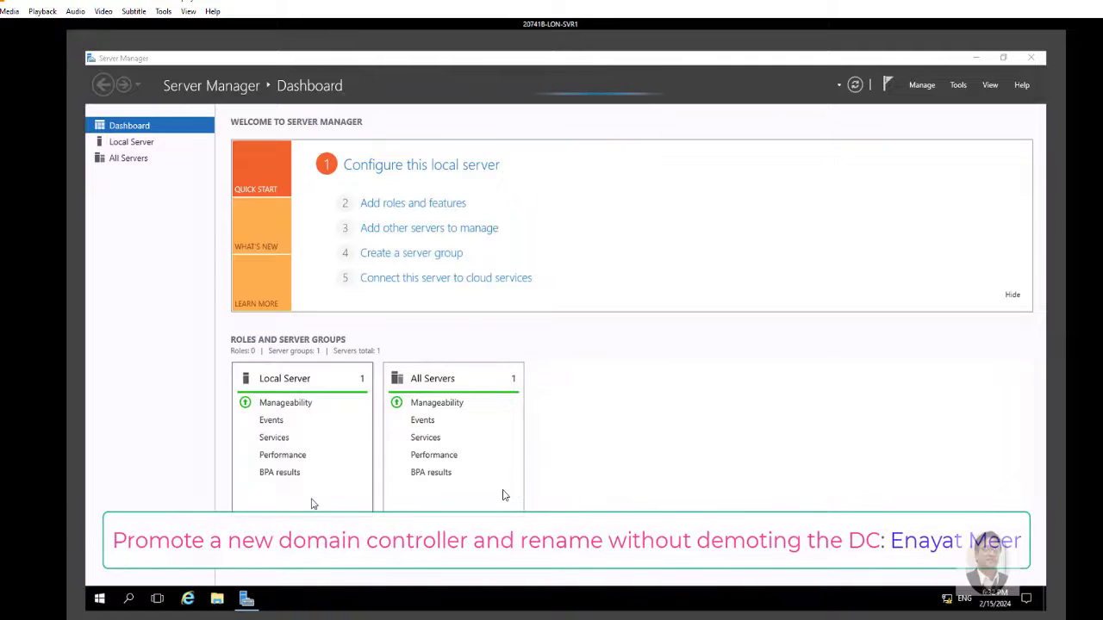
# Switch to the 20741B-LON-DC1 machine and widen the Name column of its Domain Controllers list
pyautogui.click(555, 24)
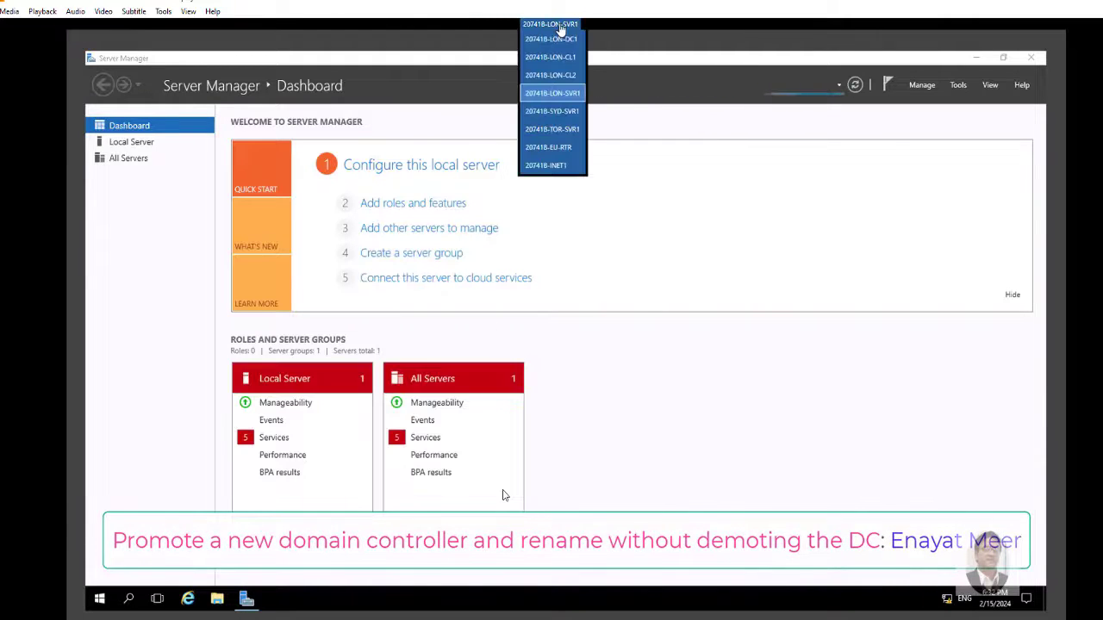
pyautogui.click(552, 39)
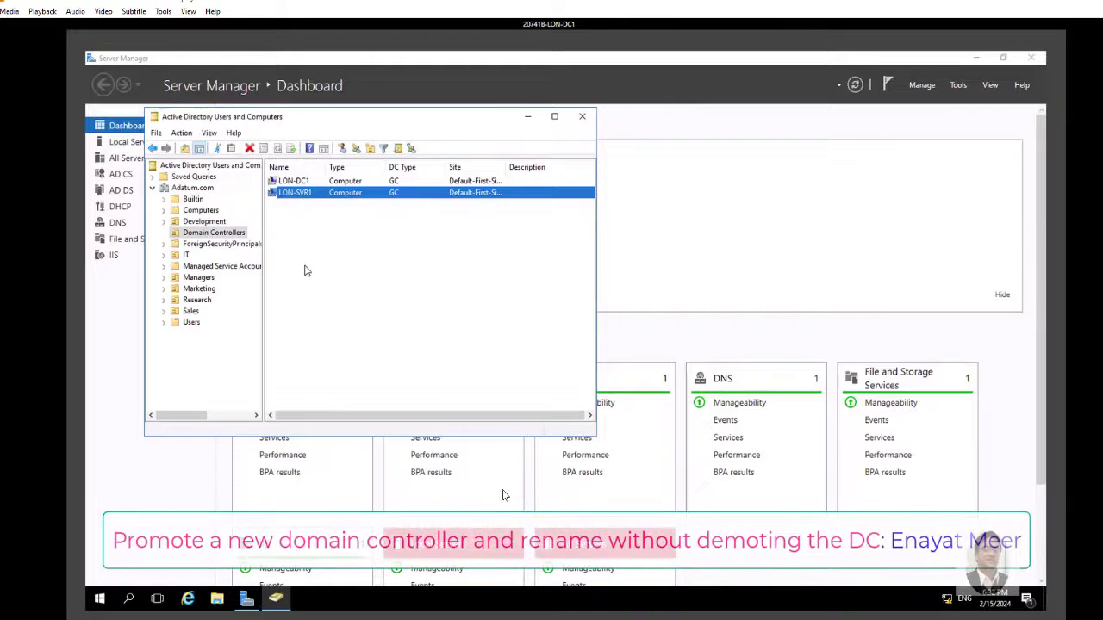
pyautogui.click(310, 307)
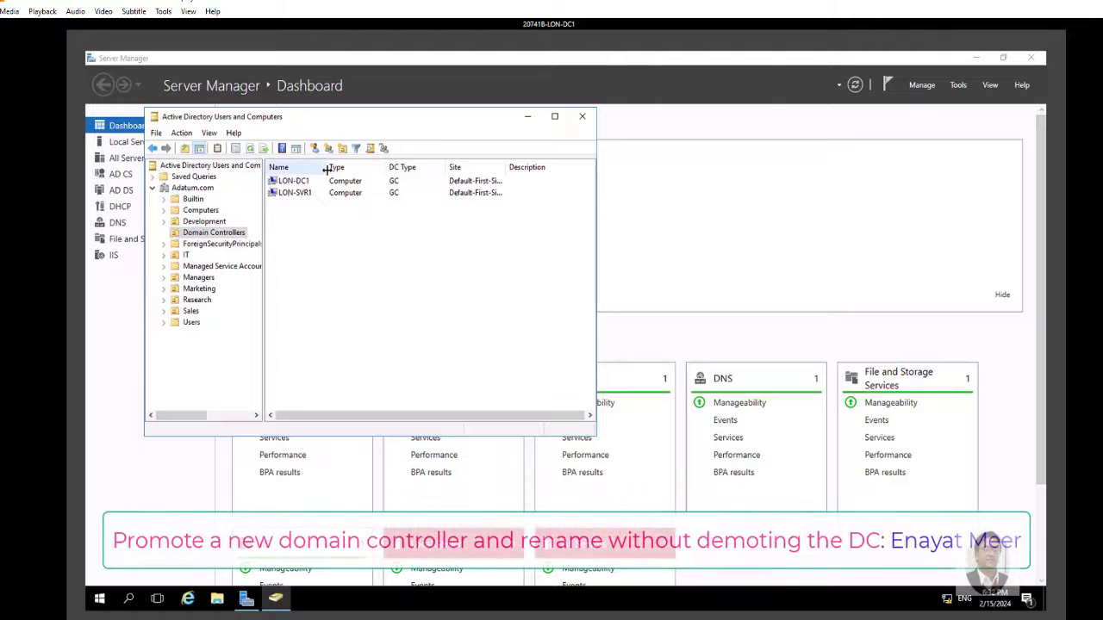
pyautogui.moveTo(343, 175); pyautogui.dragTo(374, 175)
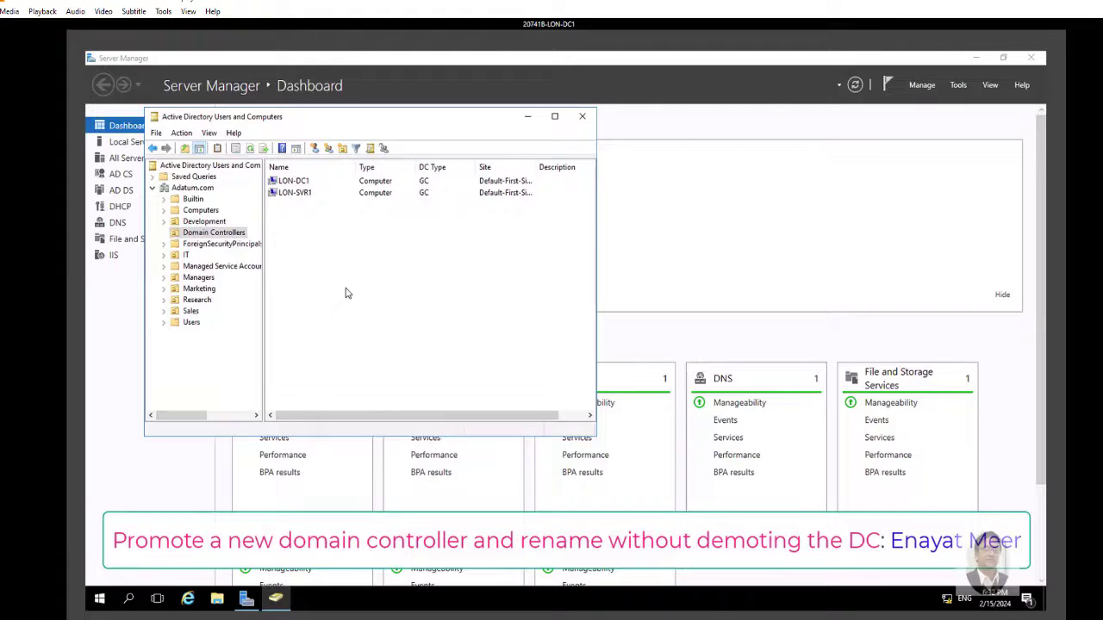
# Refresh the Domain Controllers container of Adatum.com and check the LON-SVR1 and LON-DC1 entries
pyautogui.click(297, 193)
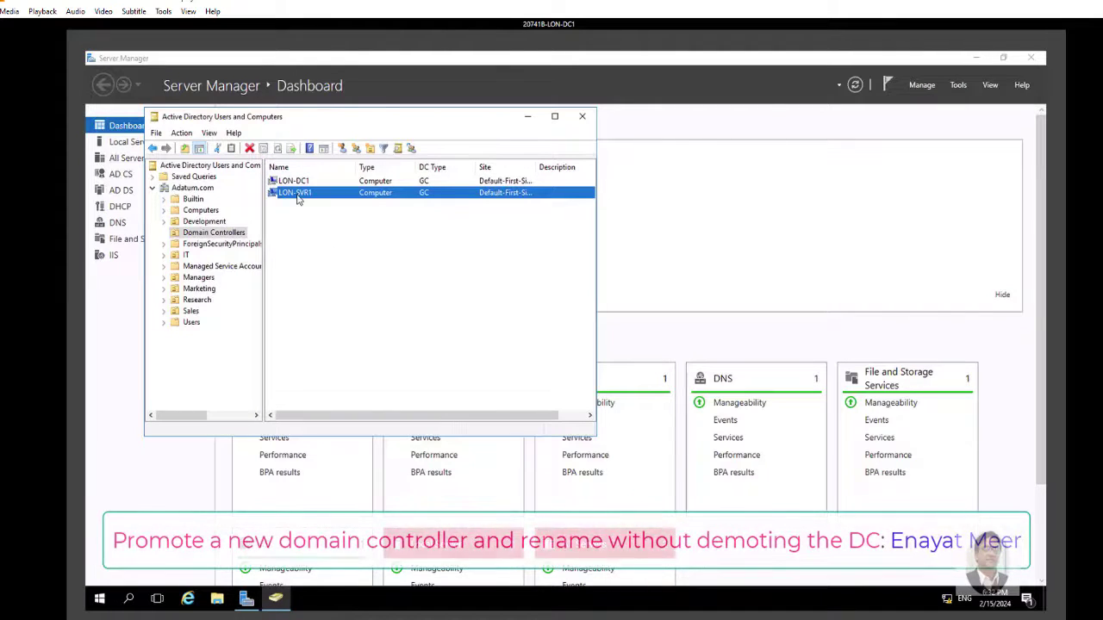
pyautogui.rightClick(231, 238)
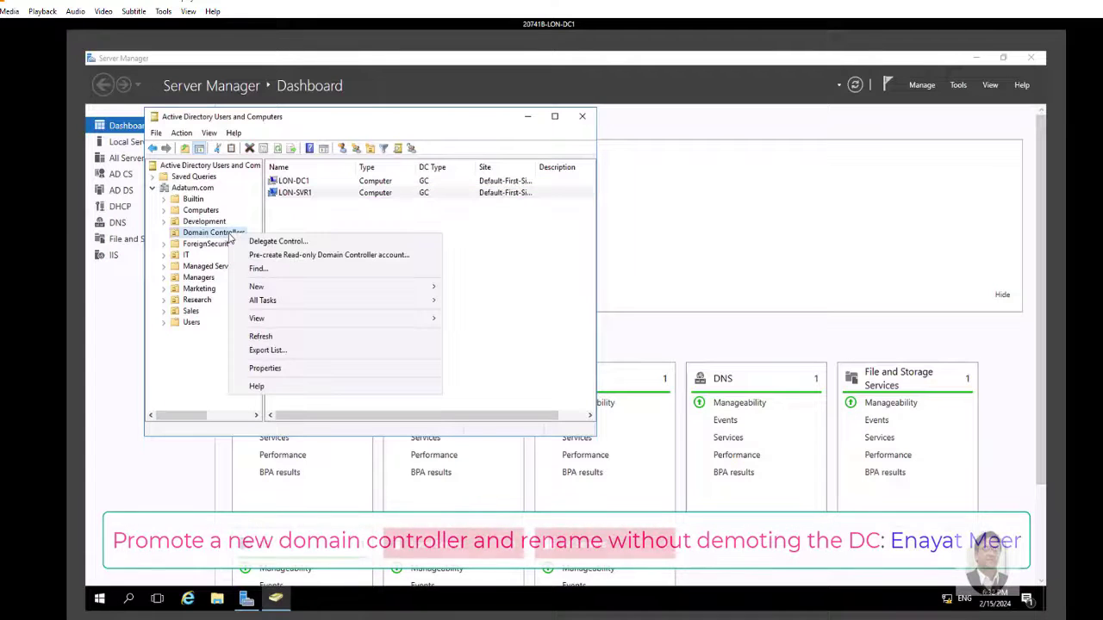
pyautogui.click(264, 337)
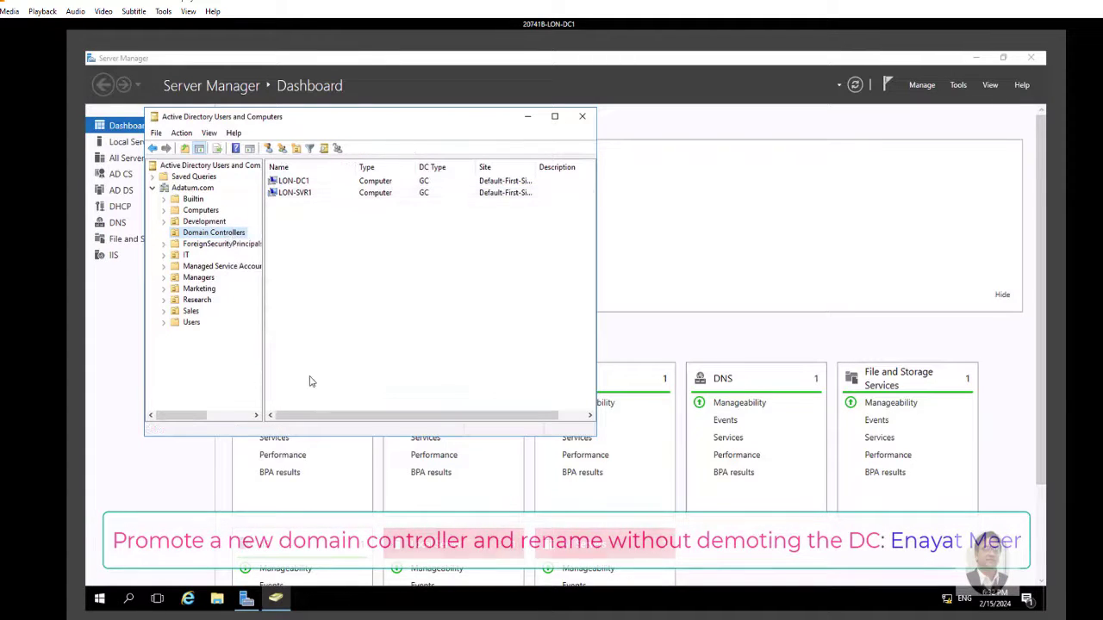
pyautogui.click(294, 195)
pyautogui.click(296, 183)
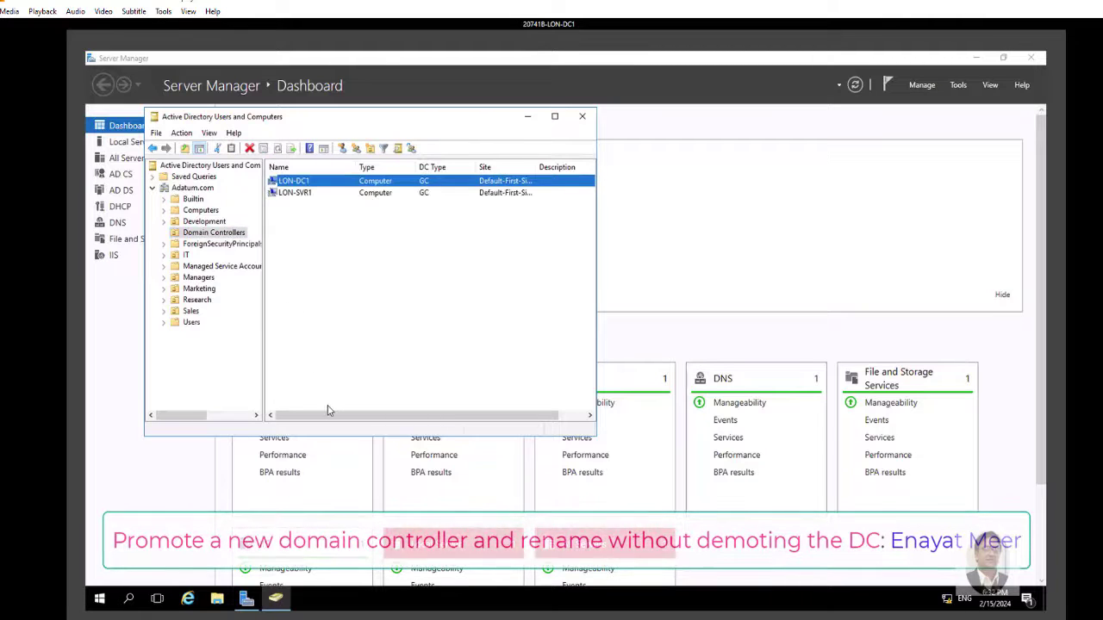
# Switch to the 20741B-LON-SVR1 machine, open Active Directory Users and Computers and select TESTSERVER among the domain controllers
pyautogui.click(553, 27)
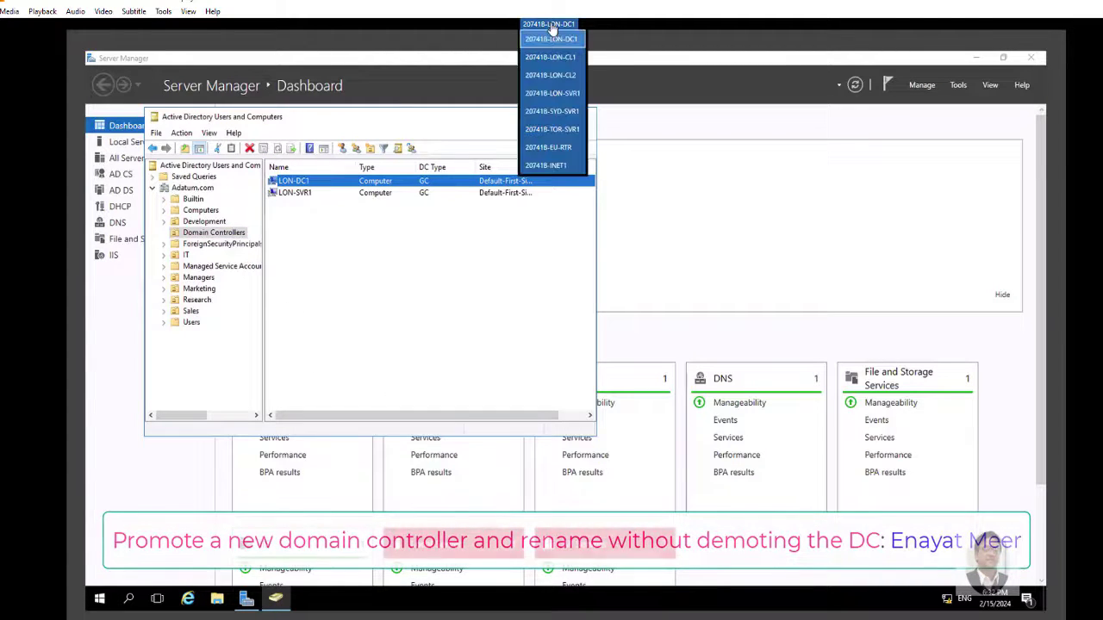
pyautogui.click(544, 95)
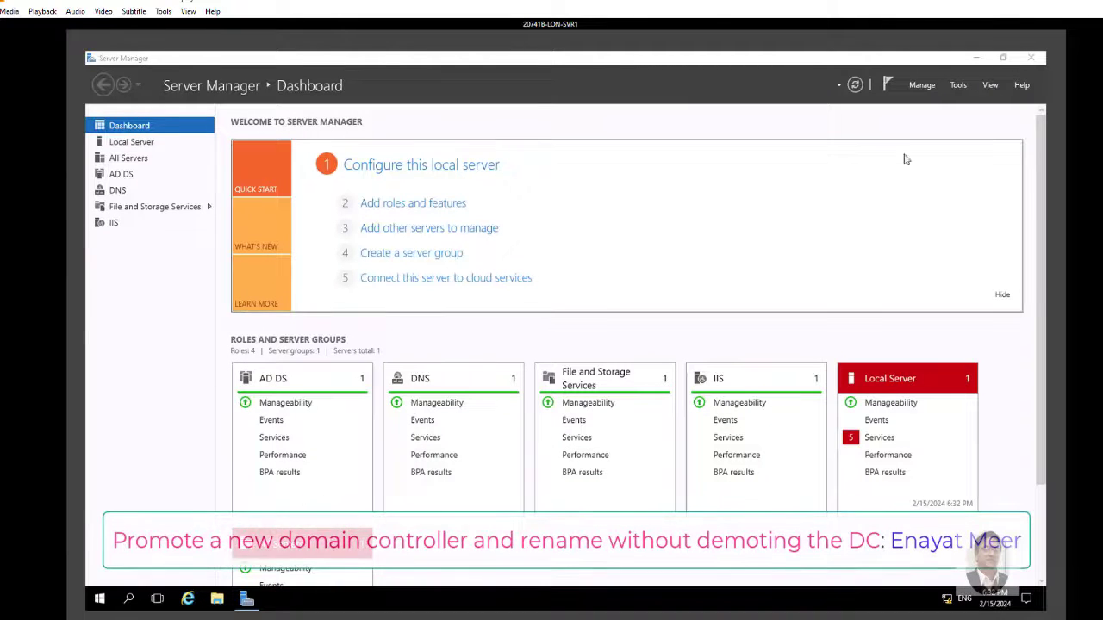
pyautogui.click(959, 85)
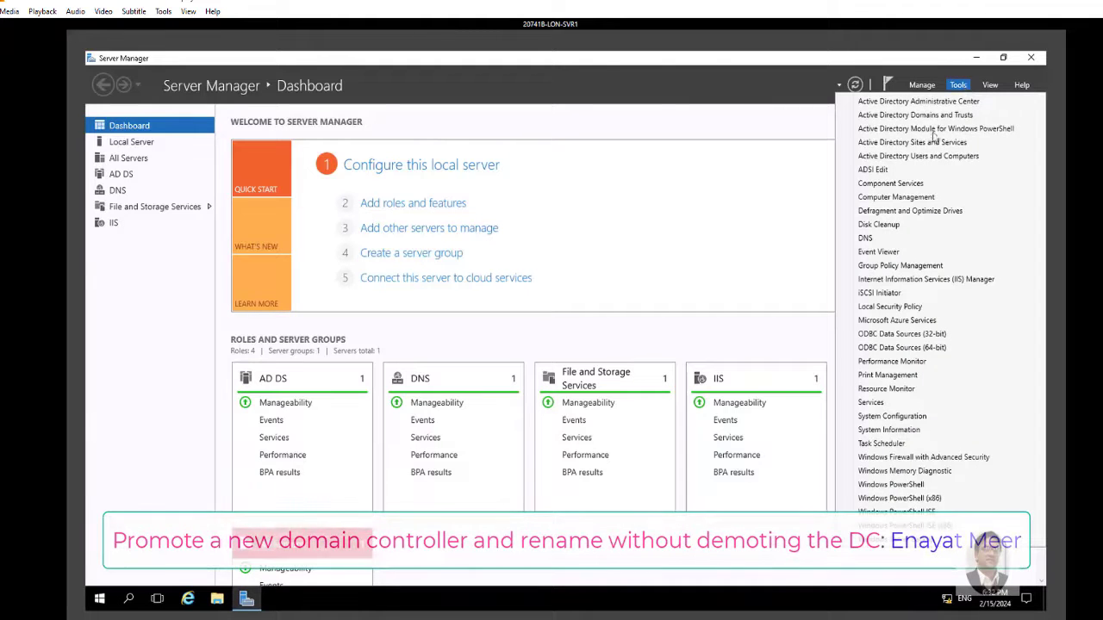
pyautogui.click(922, 157)
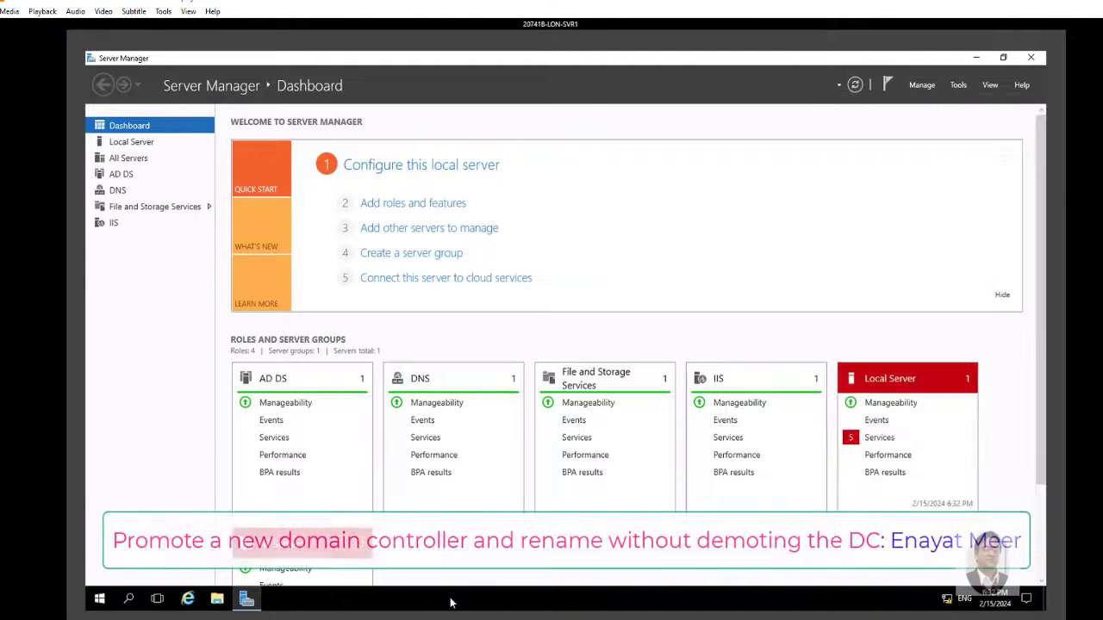
pyautogui.click(285, 192)
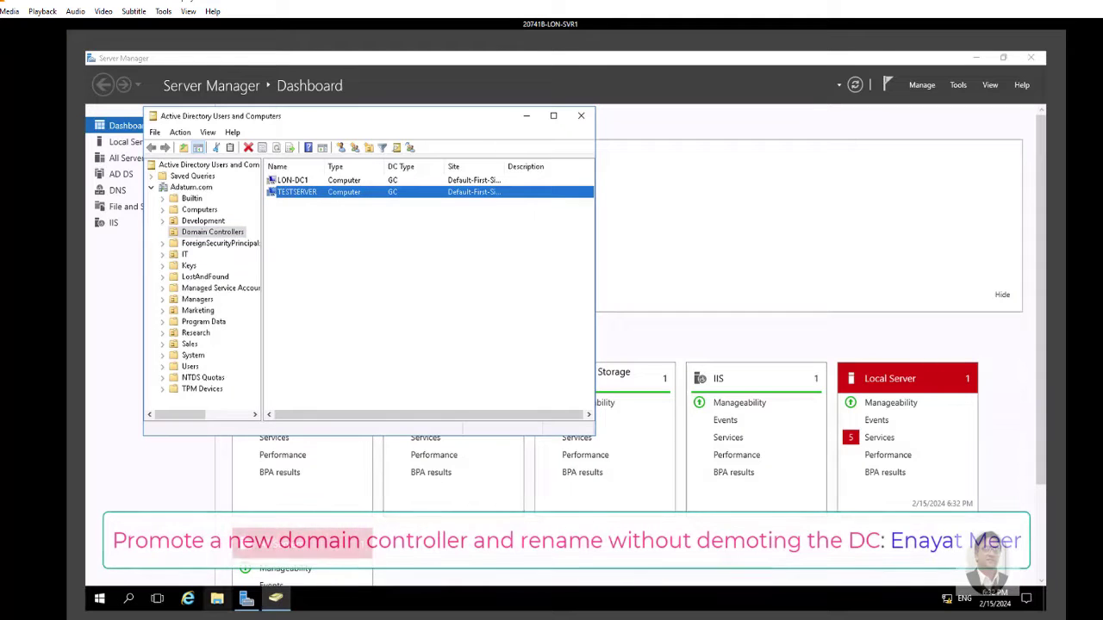
# Switch back to 20741B-LON-DC1 and run repadmin /syncall /ApEd in an administrator PowerShell, continuing through every partition
pyautogui.click(548, 24)
pyautogui.click(550, 40)
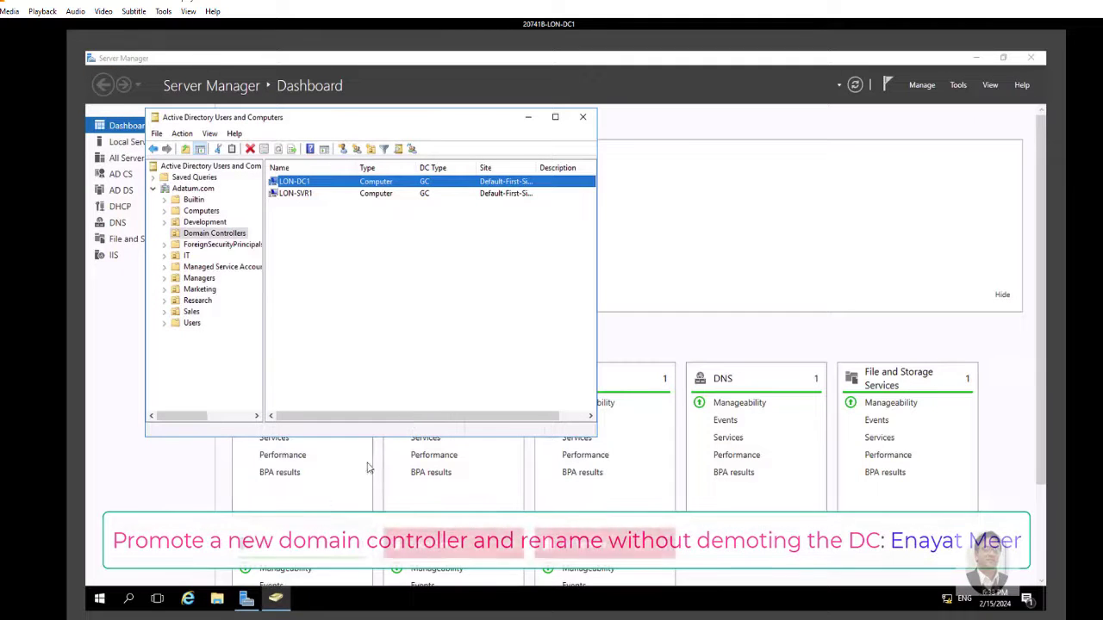
pyautogui.rightClick(100, 602)
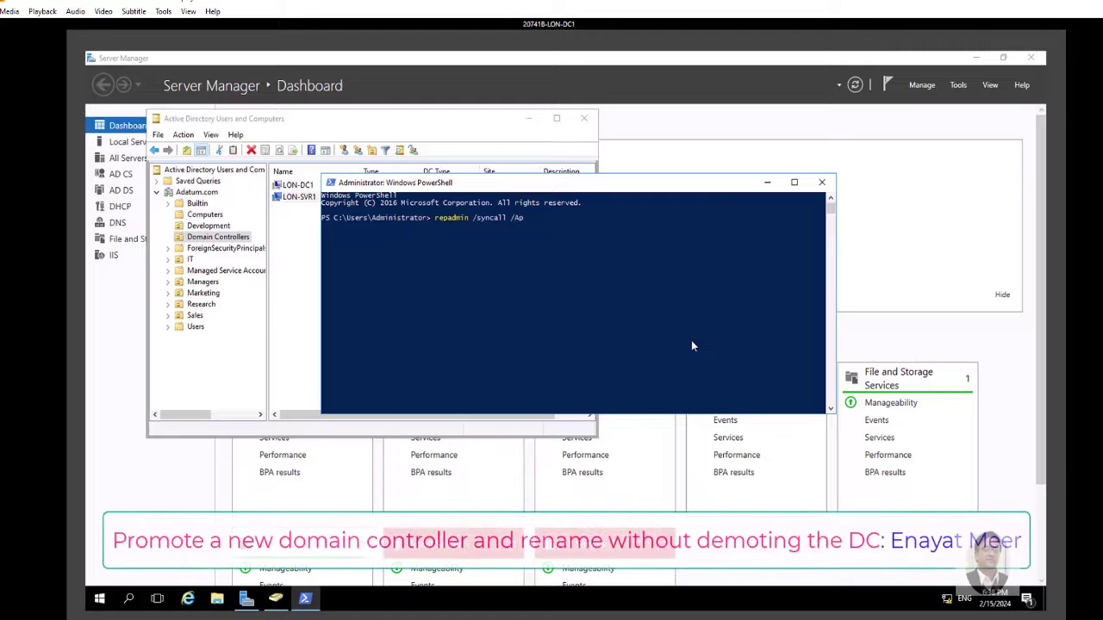
pyautogui.press('Return')
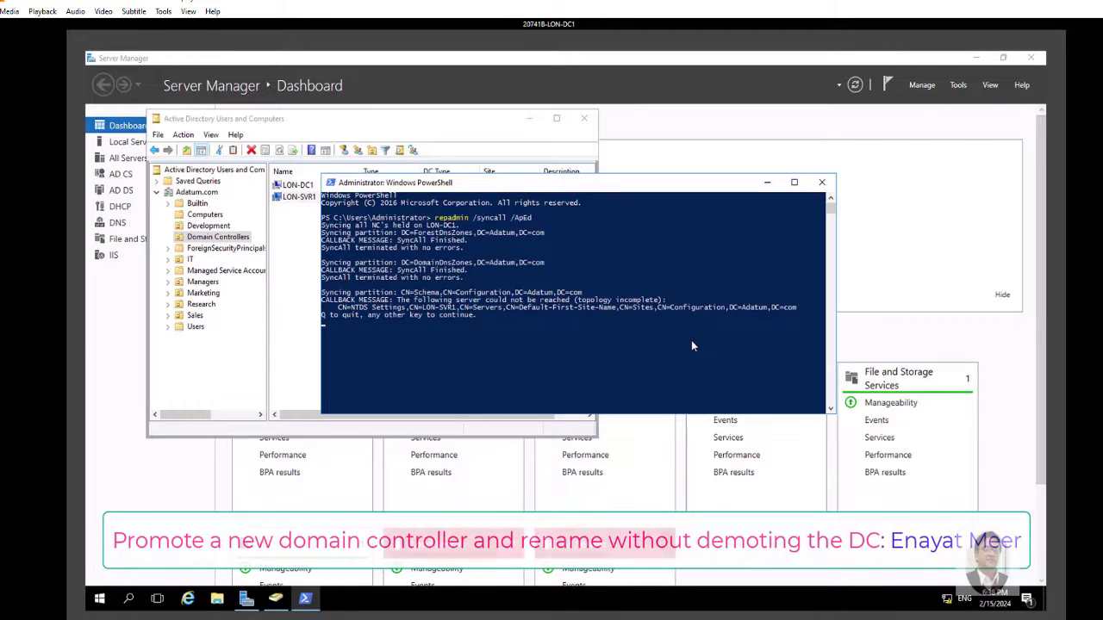
pyautogui.press('Return')
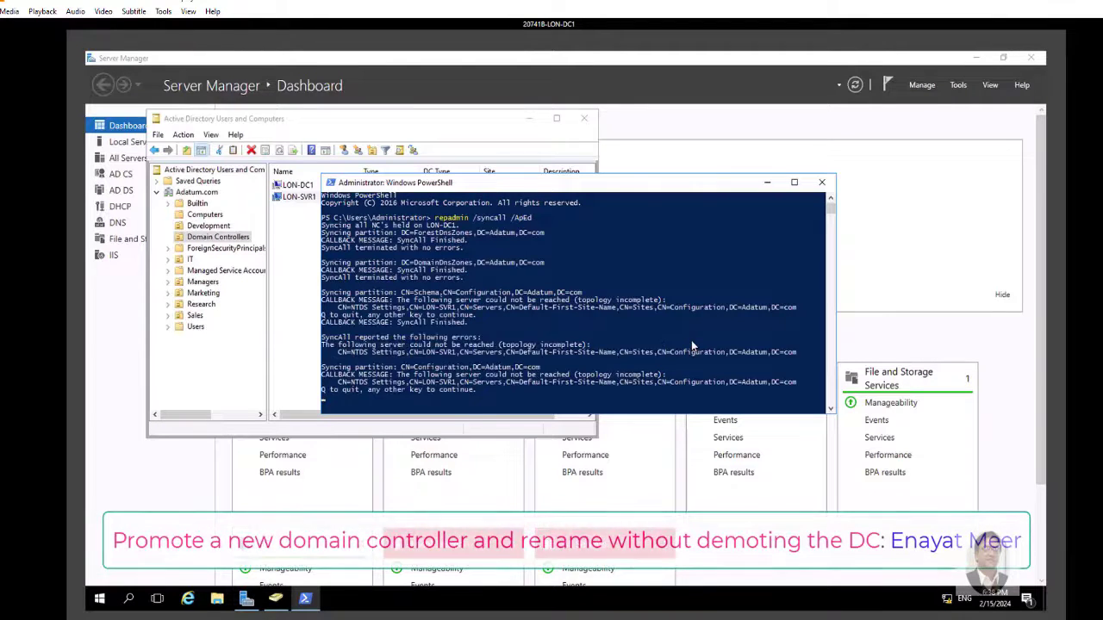
pyautogui.press('Return')
pyautogui.press('Return')
pyautogui.press('Return')
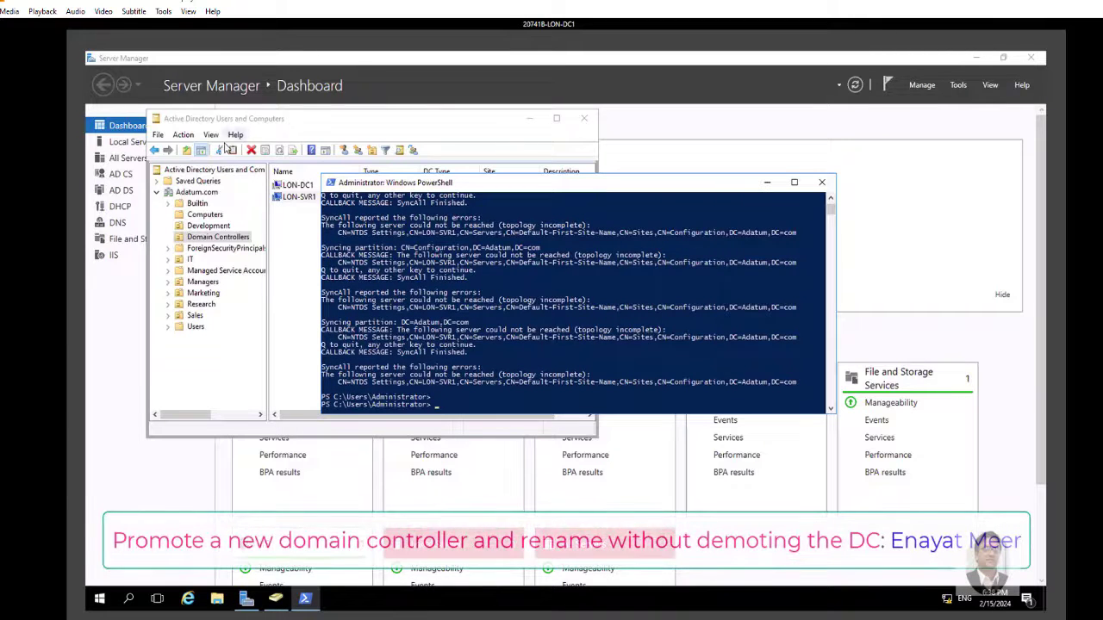
pyautogui.click(236, 240)
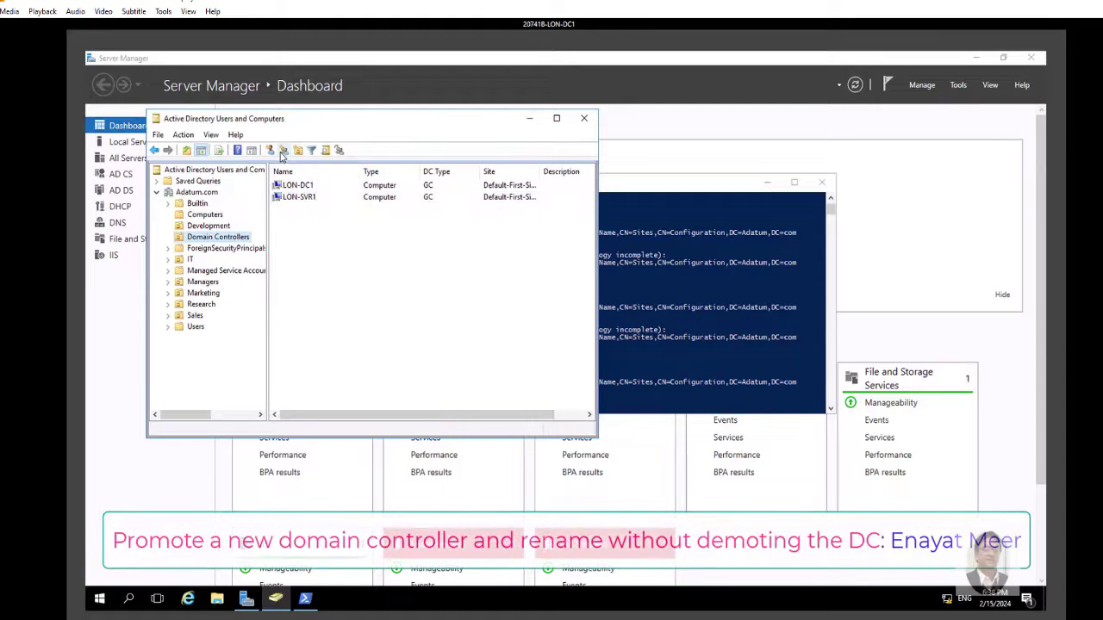
pyautogui.click(281, 153)
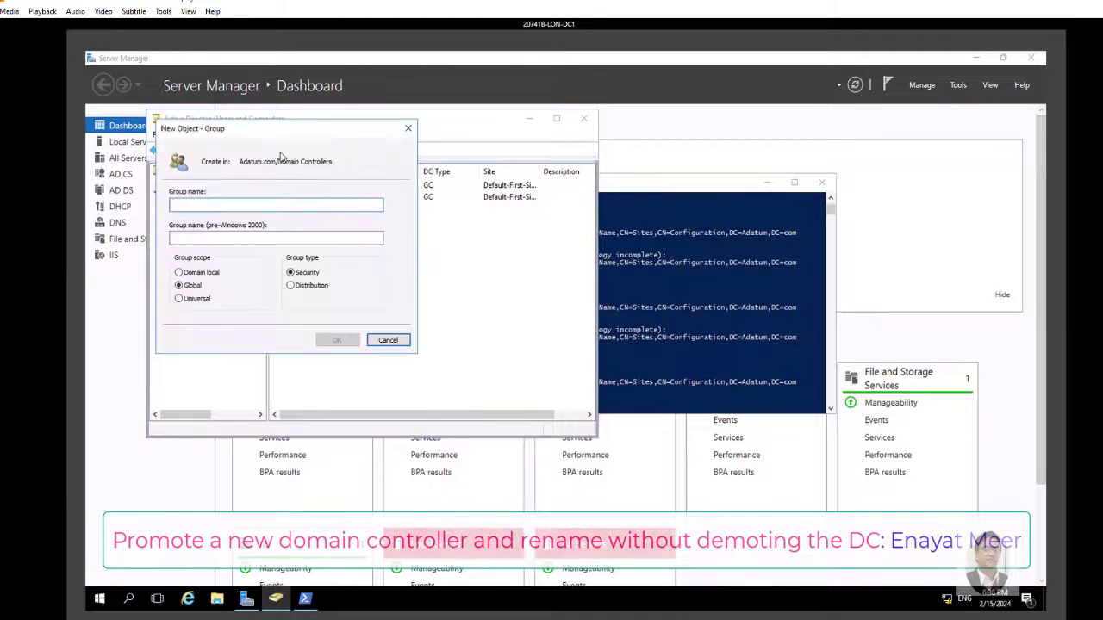
pyautogui.click(377, 342)
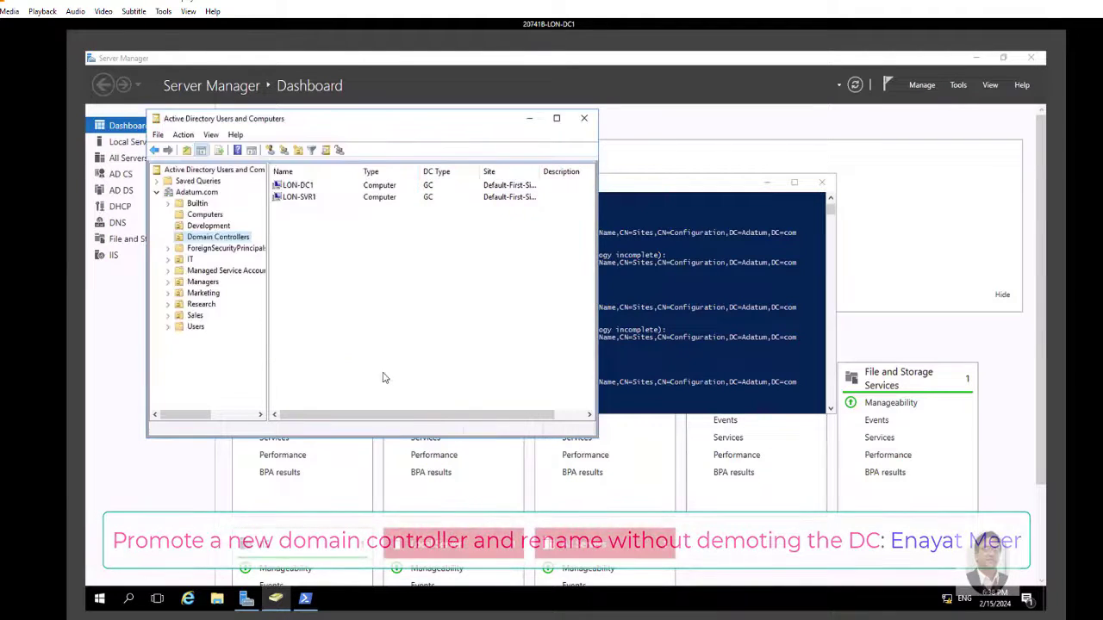
pyautogui.rightClick(219, 241)
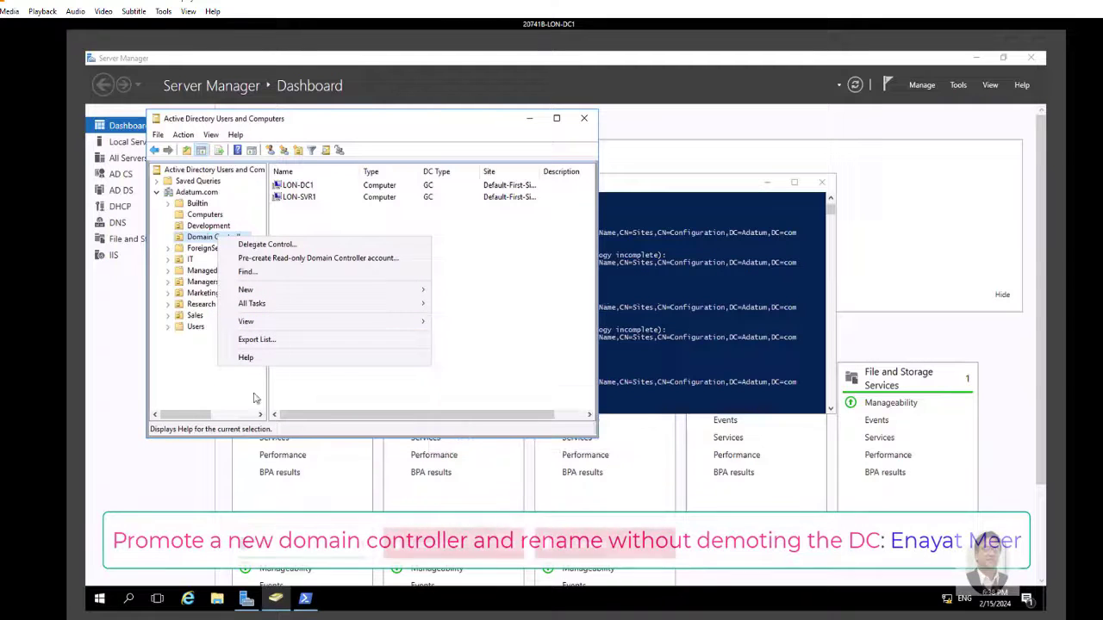
pyautogui.click(225, 382)
# Refresh the Adatum.com domain in Active Directory Users and Computers and show its Computers container
pyautogui.click(193, 193)
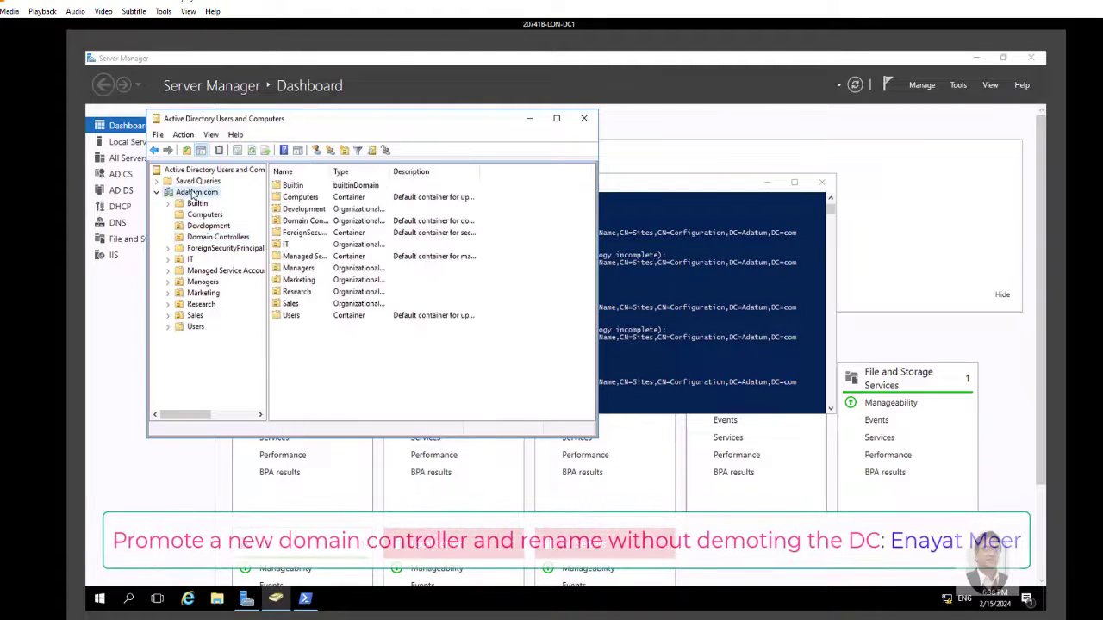
pyautogui.rightClick(193, 193)
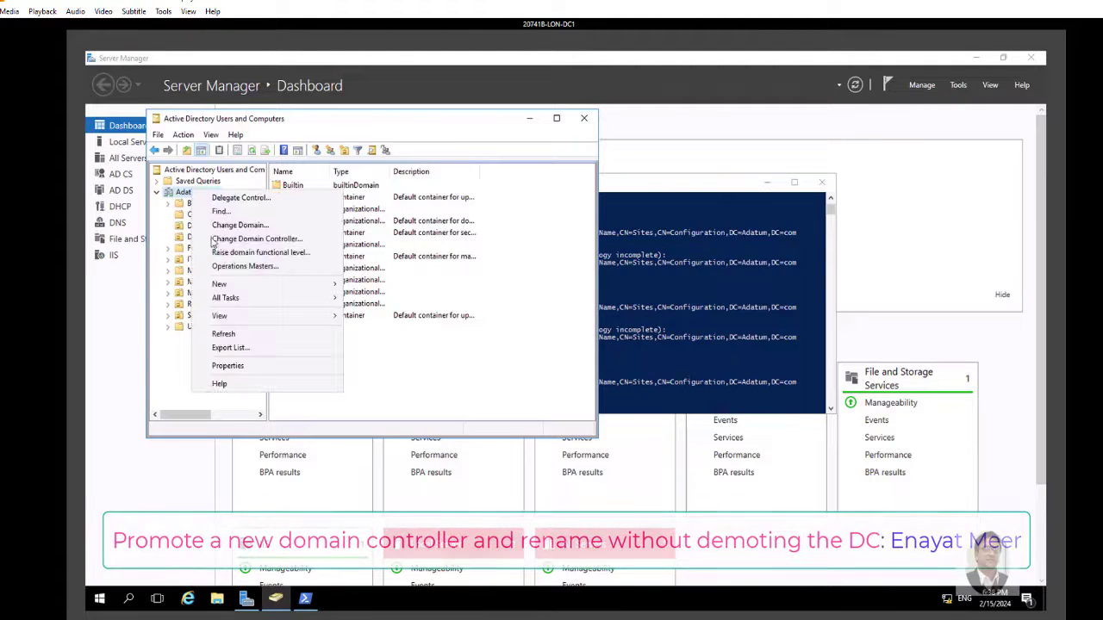
pyautogui.click(249, 336)
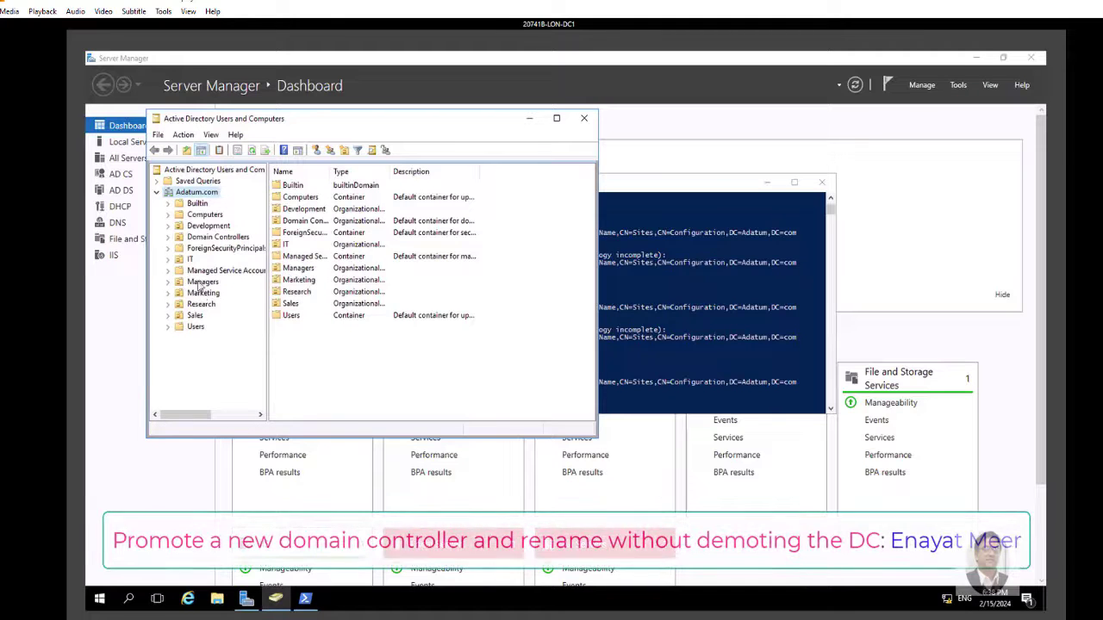
pyautogui.click(205, 214)
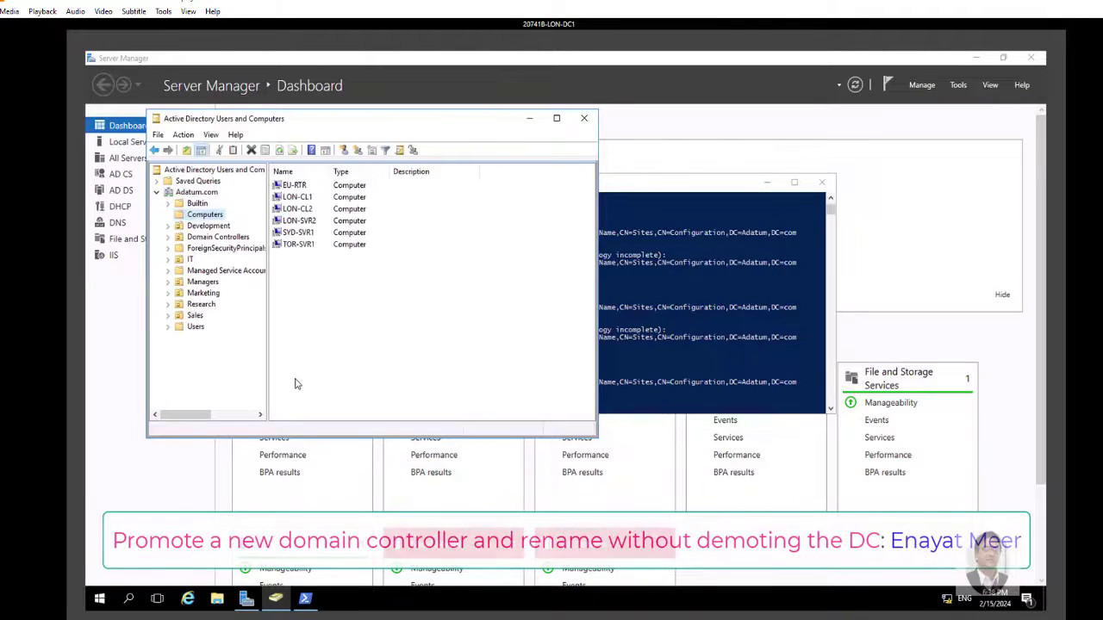
# Close Active Directory Users and Computers and resolve the server's host name by running ping -a 172.16.0.11 in PowerShell
pyautogui.hotkey('alt', 'F4')
pyautogui.write('ping')
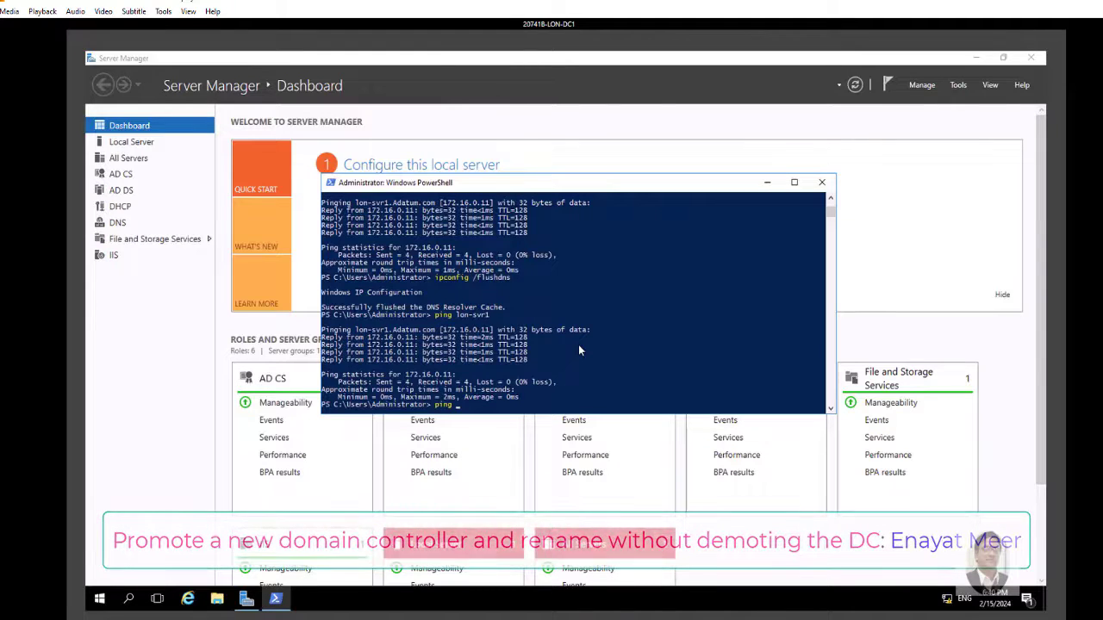
pyautogui.write(' 172.16.0.11')
pyautogui.hotkey('ctrl', 'Left')
pyautogui.write('-a')
pyautogui.press('Return')
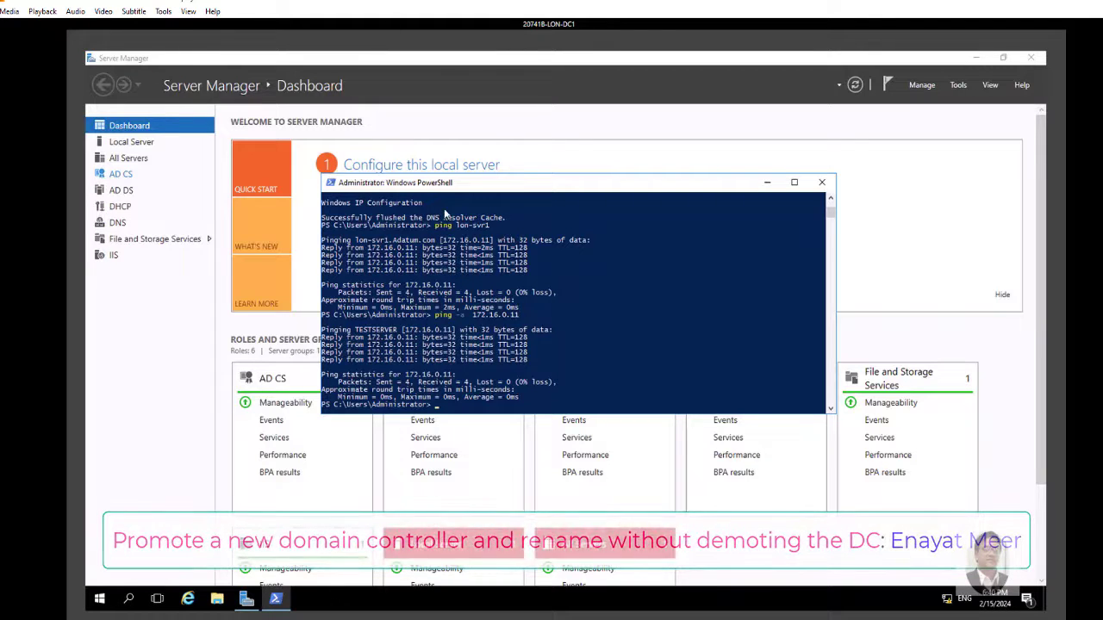
# Reopen Active Directory Users and Computers by running dsa.msc from PowerShell to check the domain controller names
pyautogui.click(545, 286)
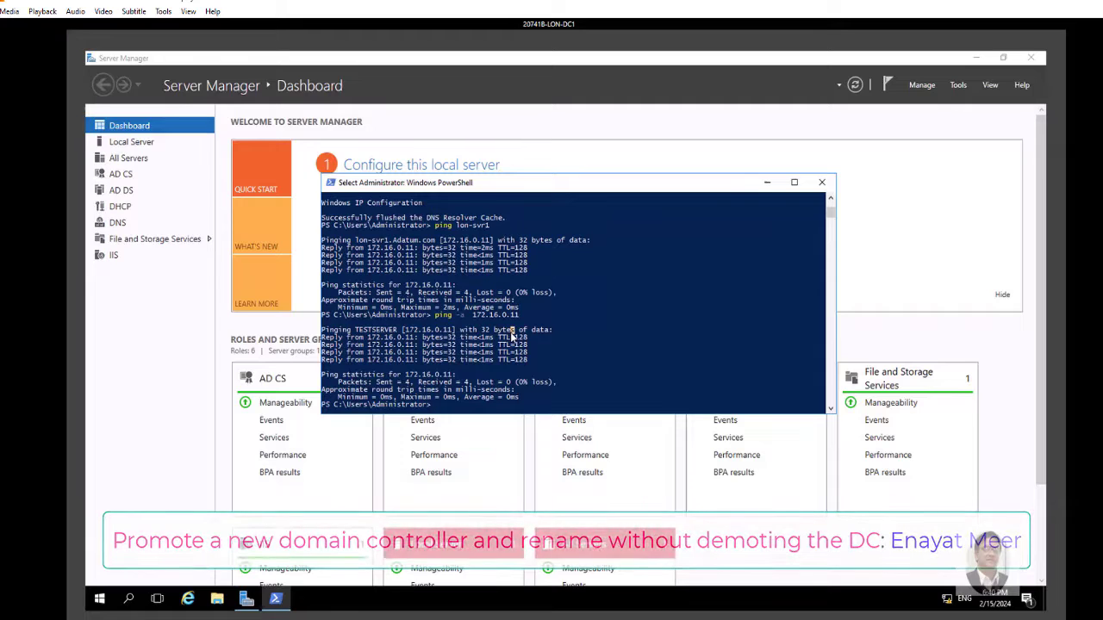
pyautogui.write('dsa')
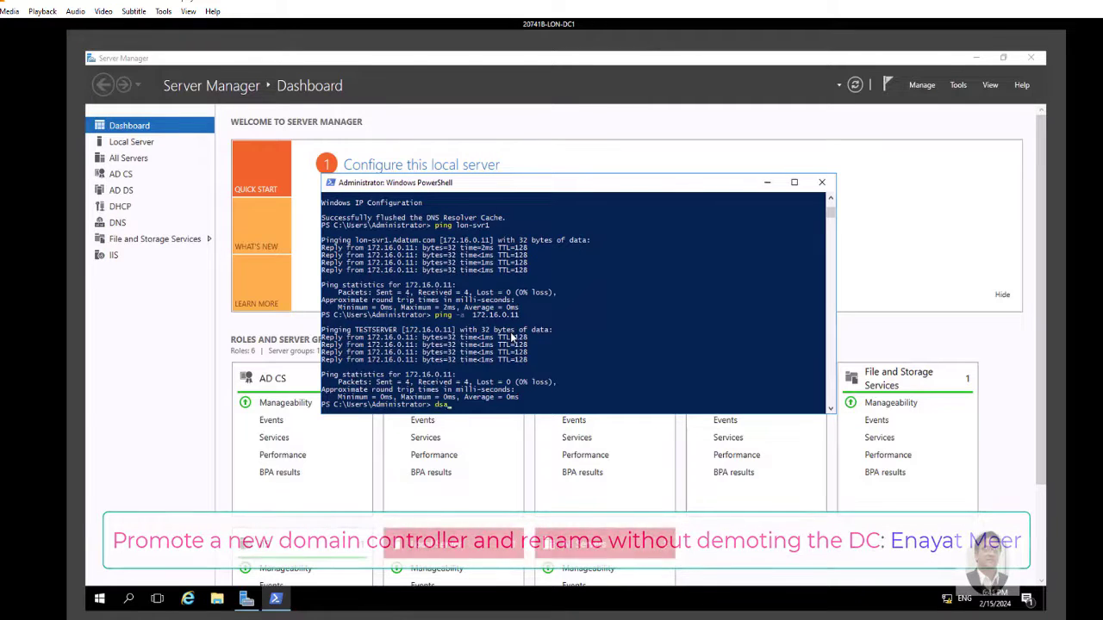
pyautogui.write('.msc')
pyautogui.press('Return')
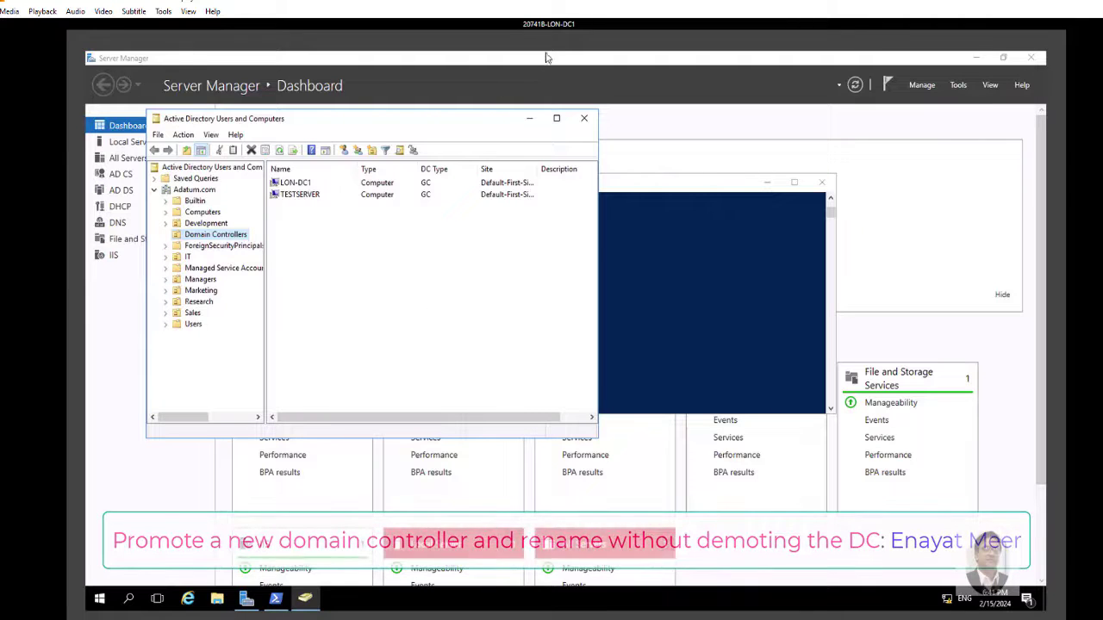
# Return to PowerShell and repeat the ping -a 172.16.0.11 command
pyautogui.click(647, 292)
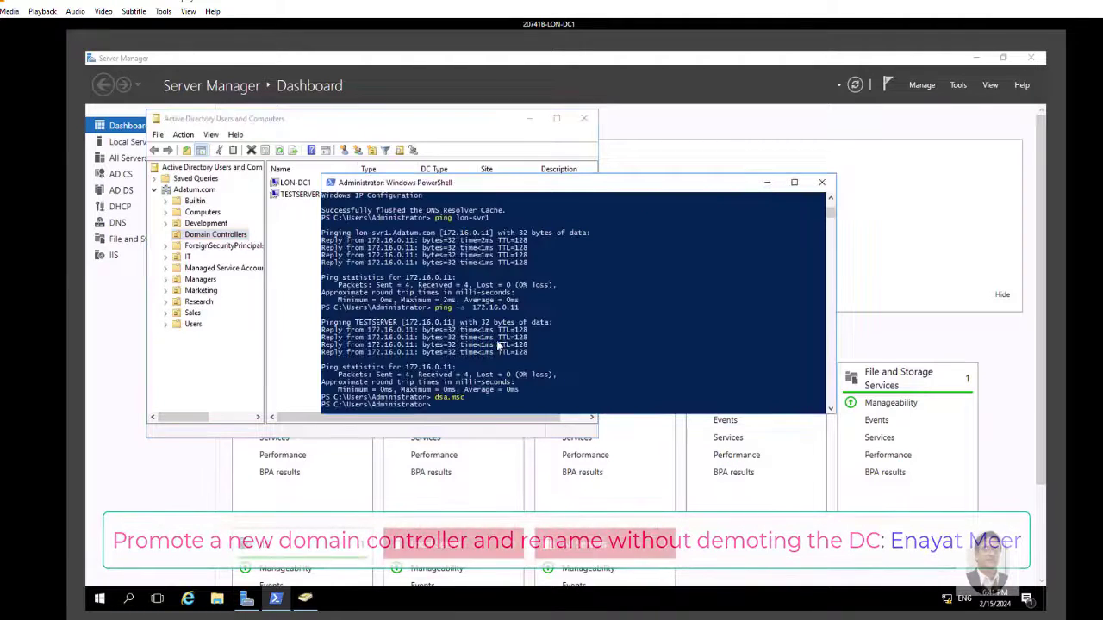
pyautogui.scroll(-4, 472, 379)
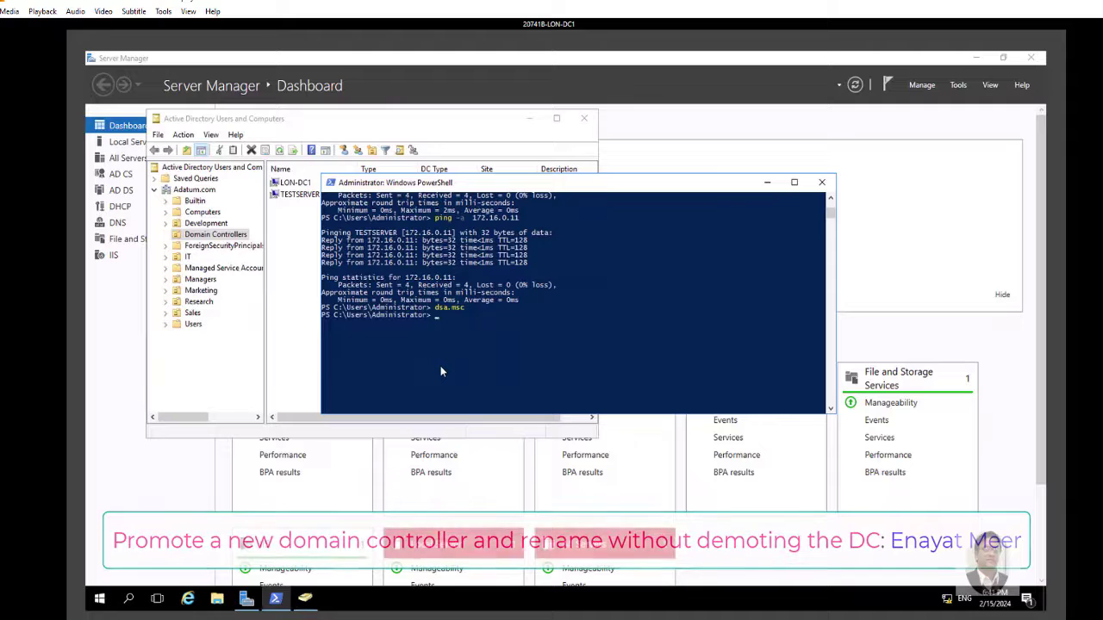
pyautogui.press('Up')
pyautogui.press('Up')
pyautogui.press('Return')
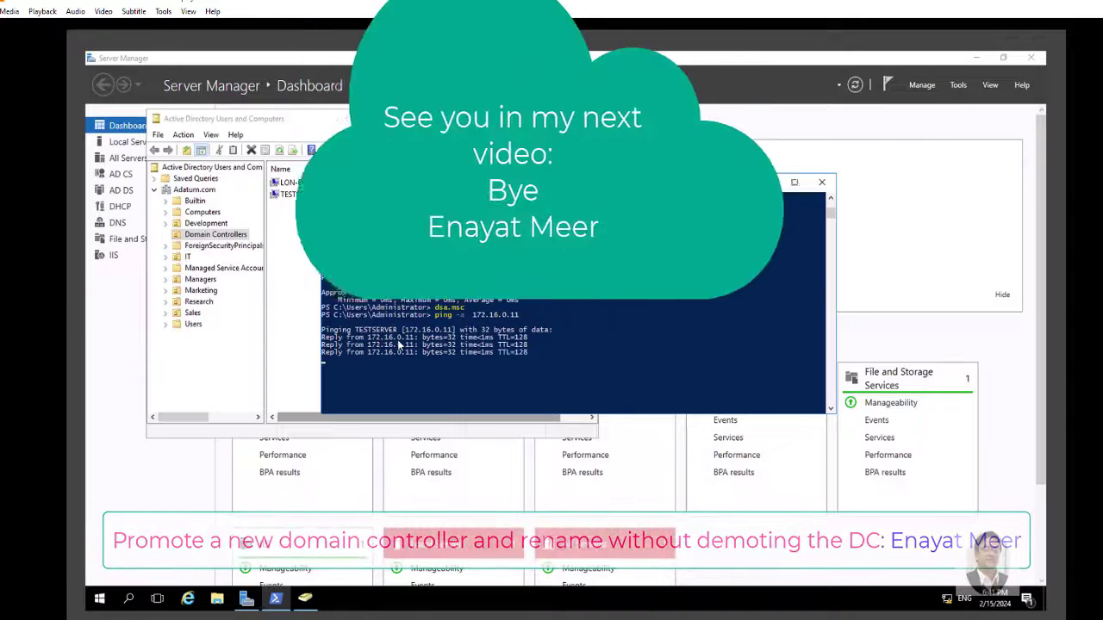
# Select TESTSERVER in the Domain Controllers list and move the PowerShell window below it to compare the name with the ping output
pyautogui.click(293, 194)
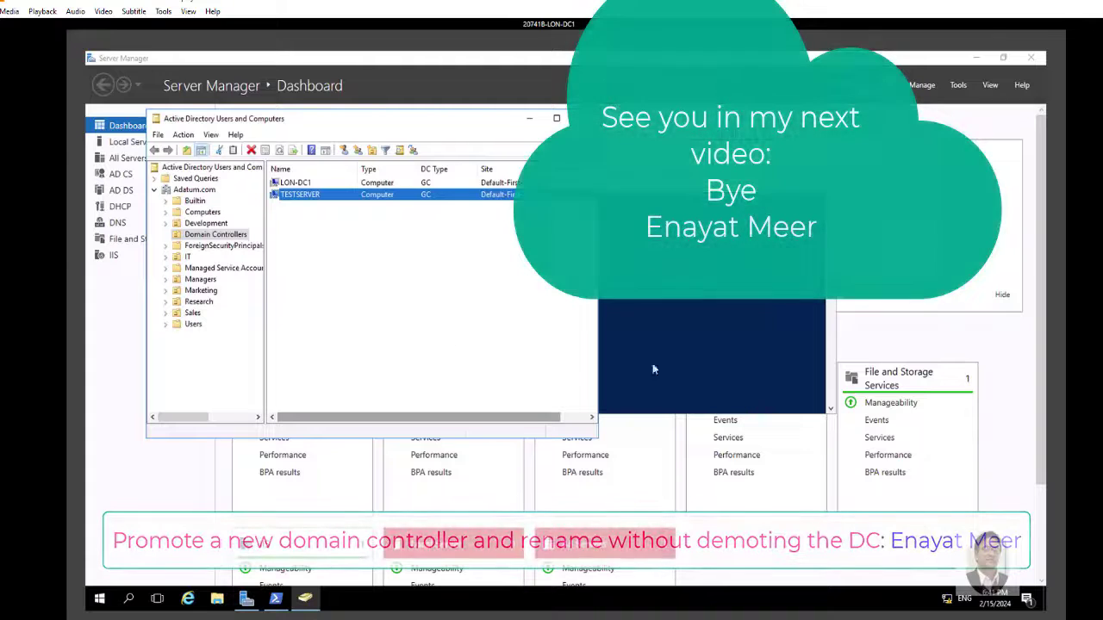
pyautogui.click(703, 346)
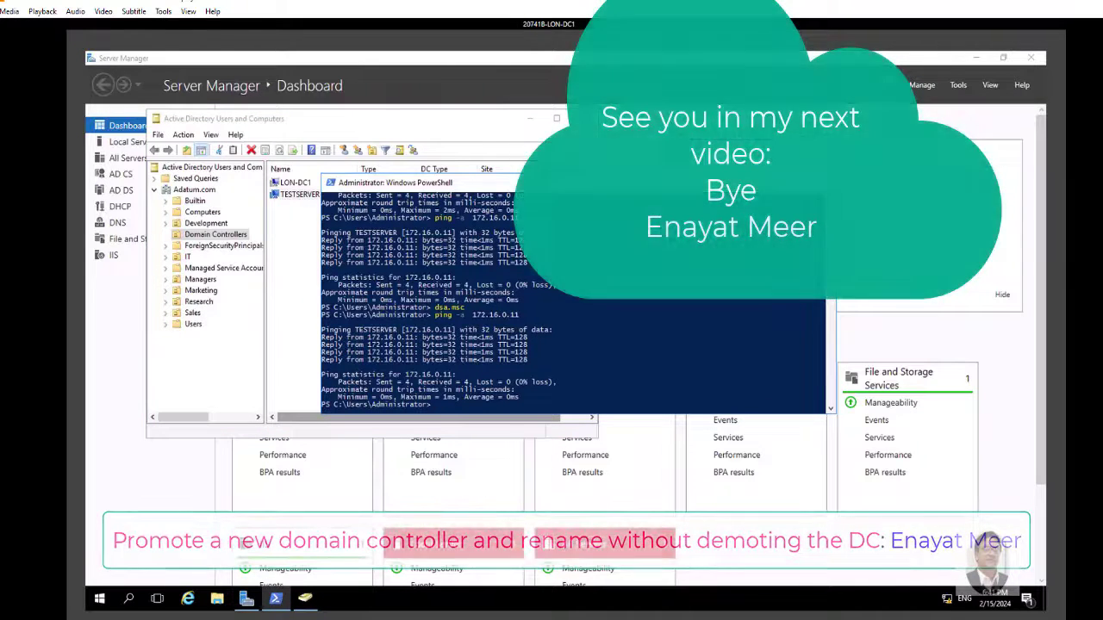
pyautogui.moveTo(587, 185); pyautogui.dragTo(597, 297)
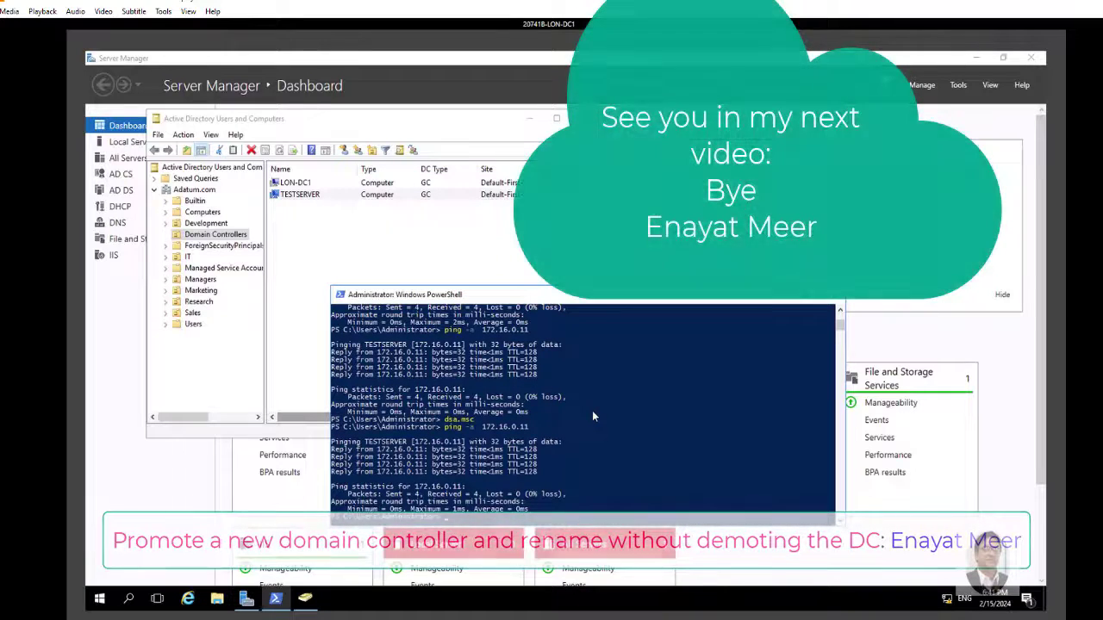
pyautogui.scroll(-2, 592, 410)
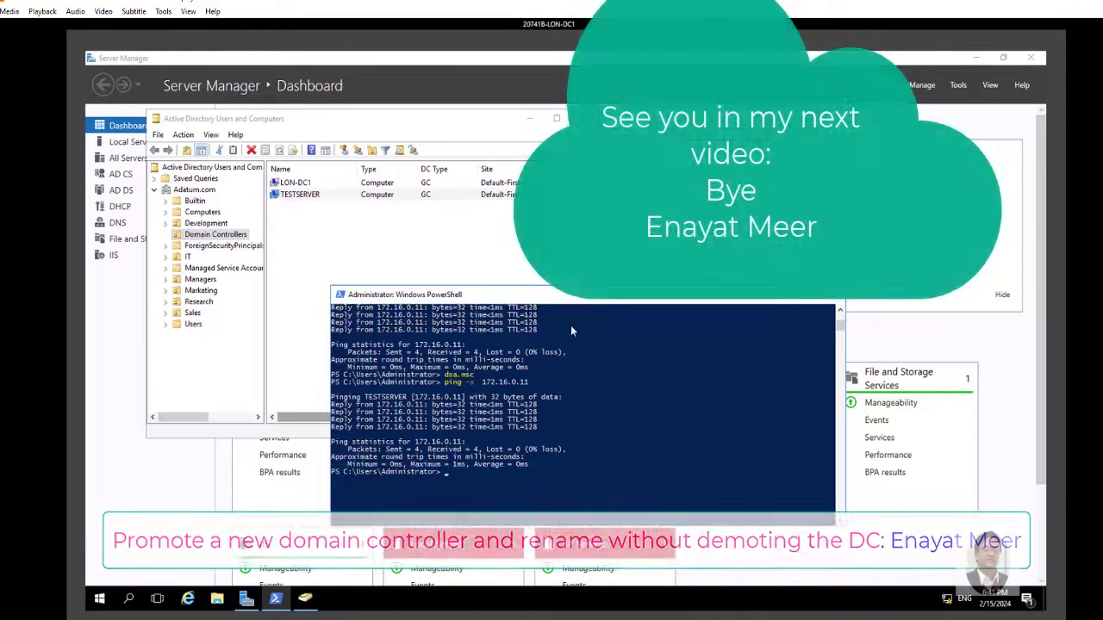
pyautogui.scroll(-5, 570, 331)
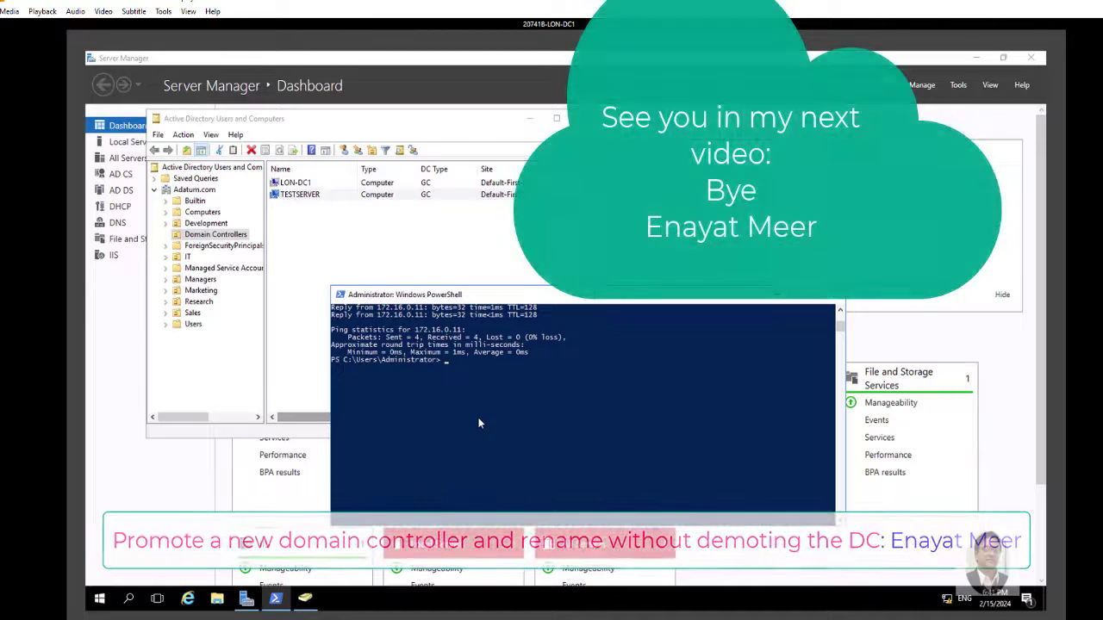
pyautogui.scroll(5, 480, 423)
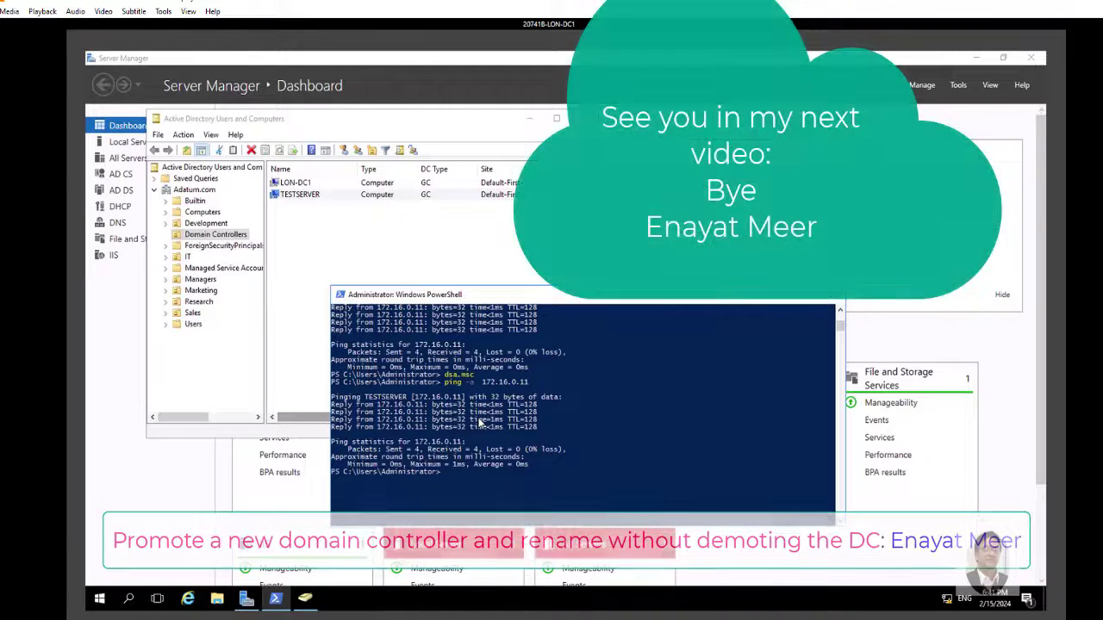